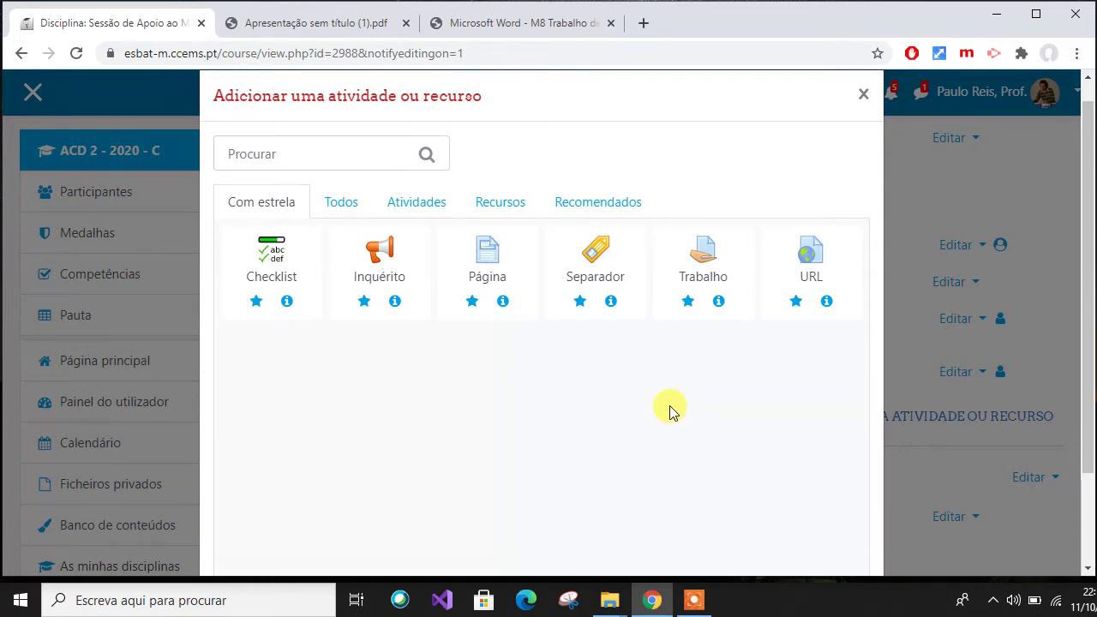
Pick the Trabalho tile to start a new assignment in the course.
click(707, 267)
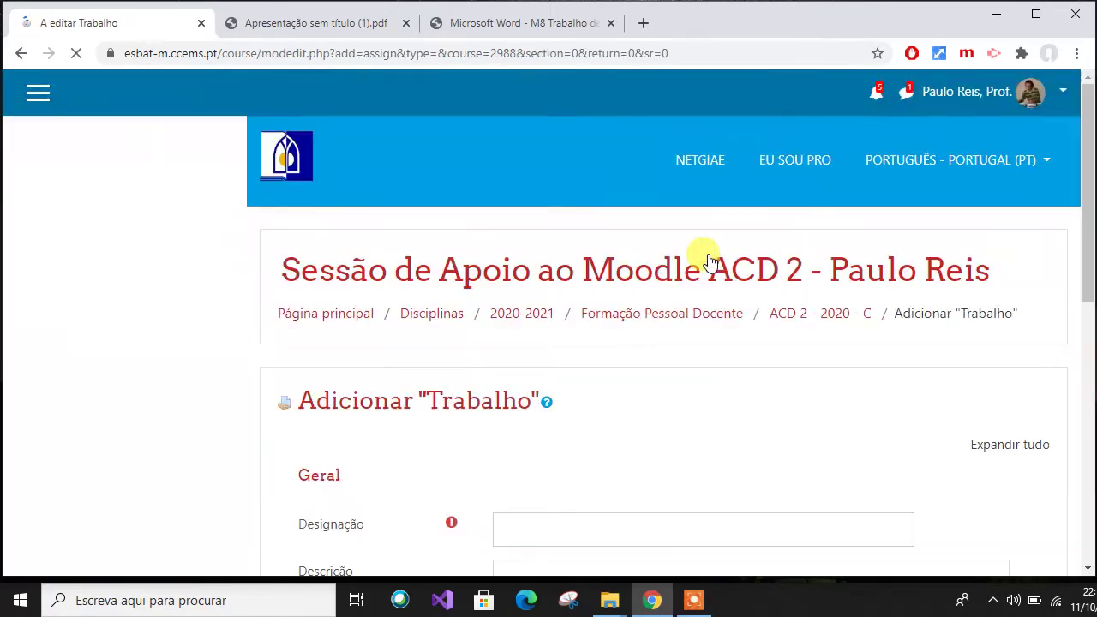
Enter 'Trabalho de Pesquisa' as the assignment name in Designação.
scroll(455, 448, down, 2)
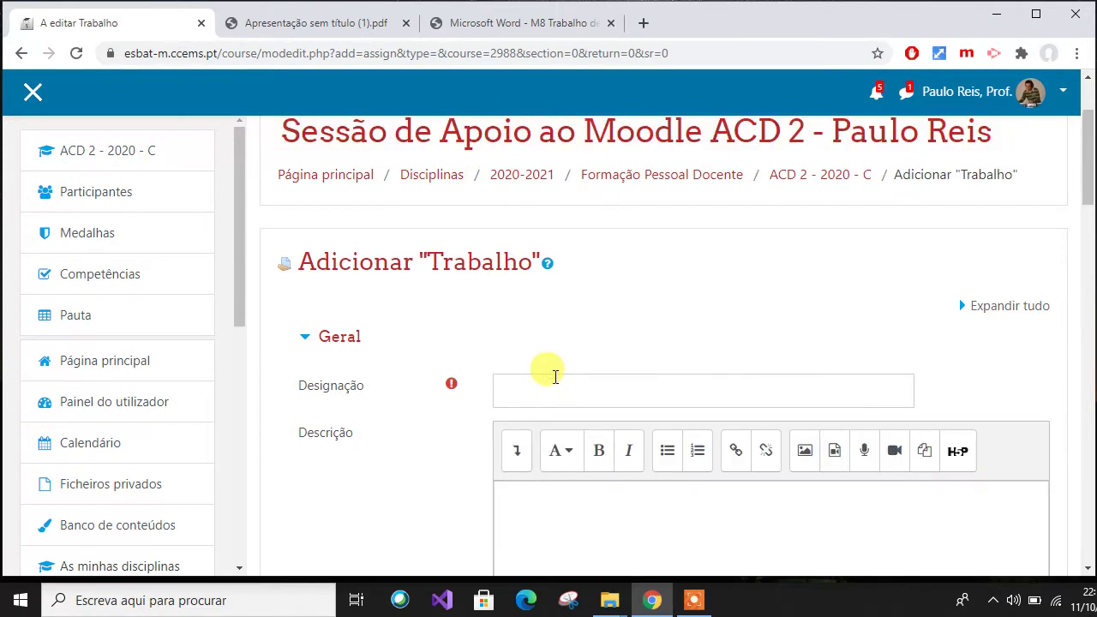
click(554, 392)
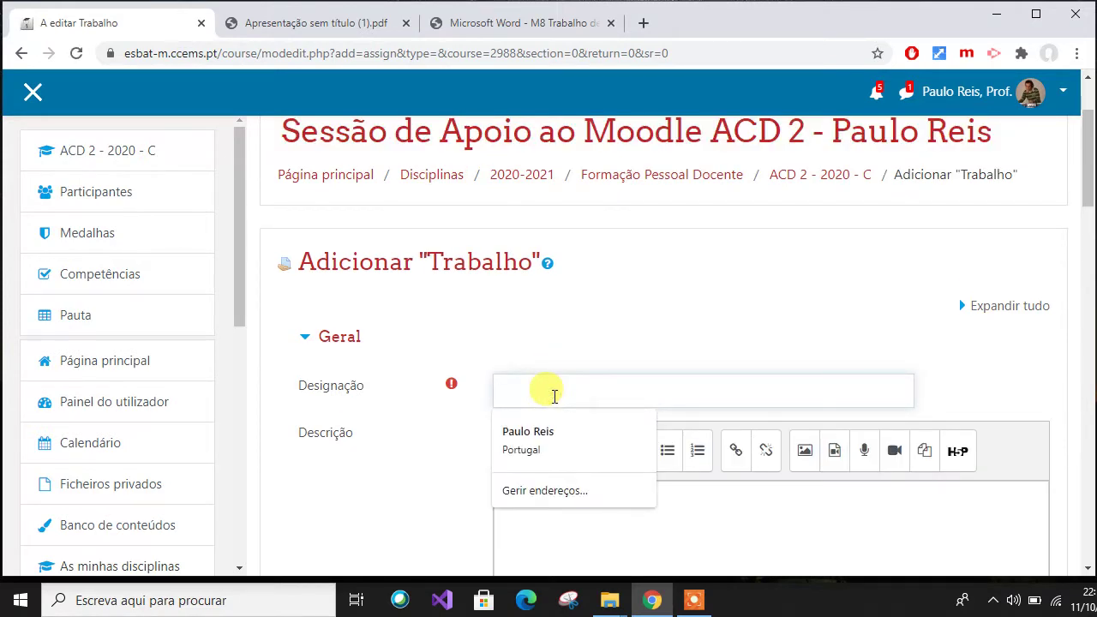
text(Trabalho de Pesquisa)
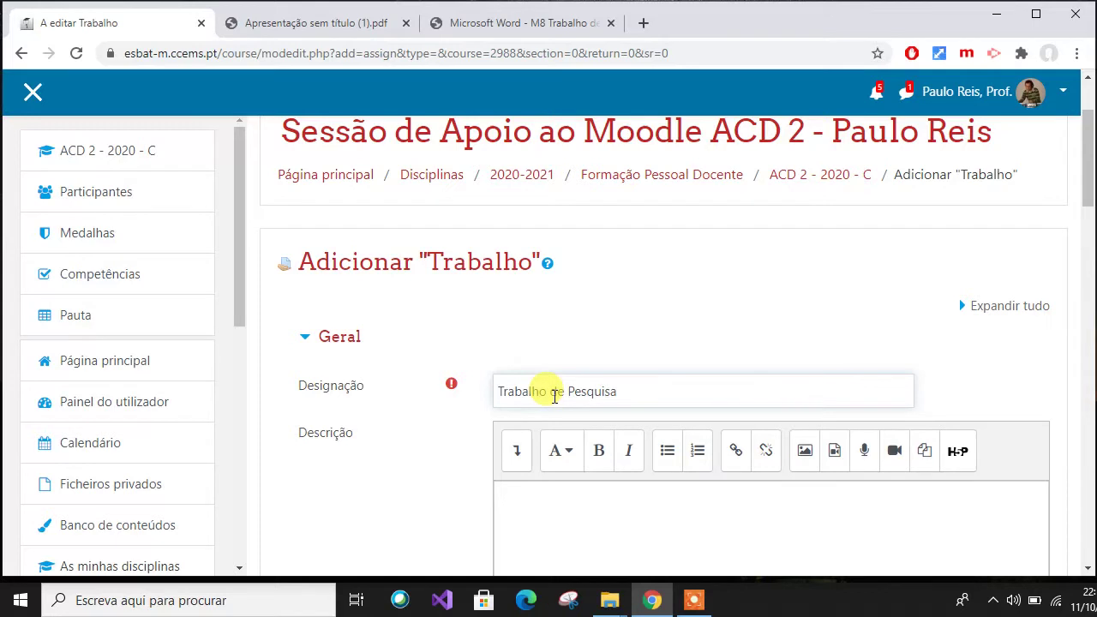
Write the description 'Lê com atenção o enunciado em anexo.' and bring up File Explorer.
scroll(554, 396, down, 2)
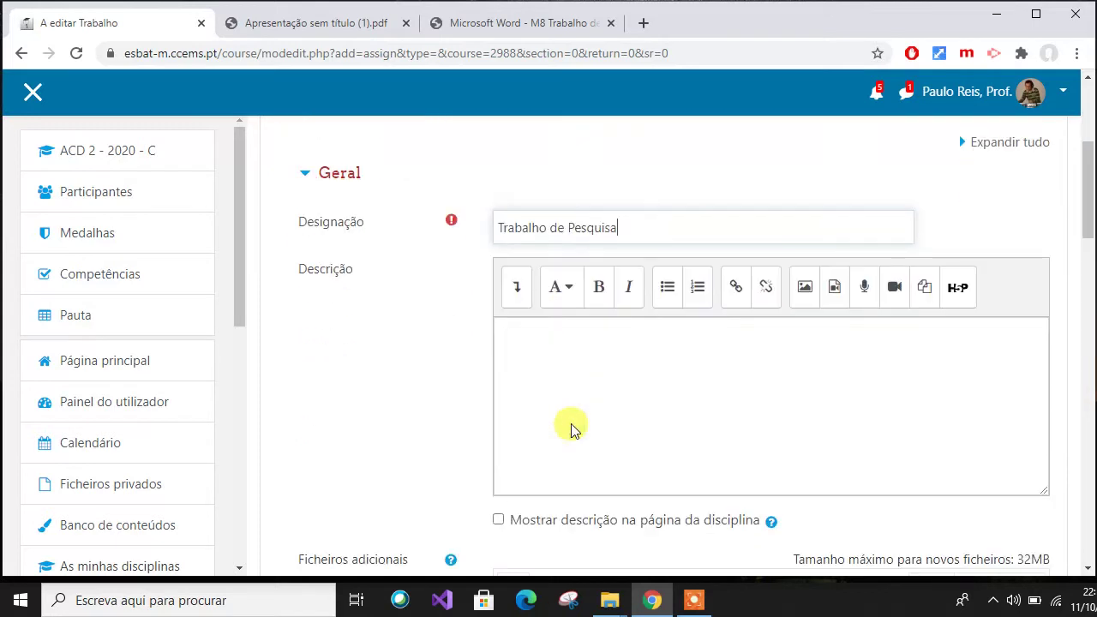
click(544, 353)
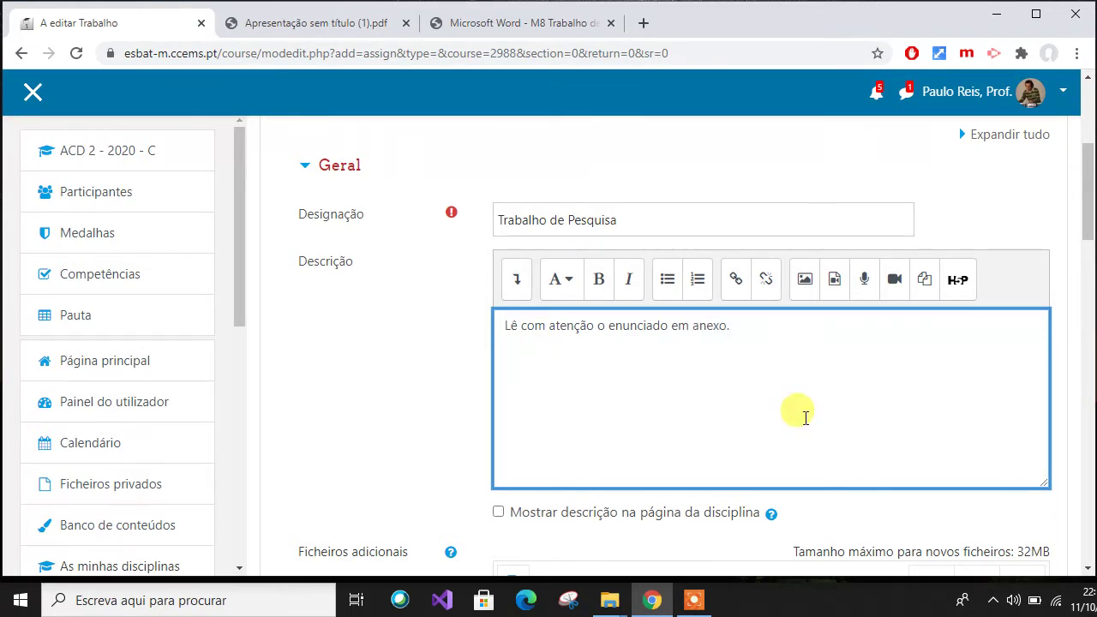
scroll(759, 339, down, 1)
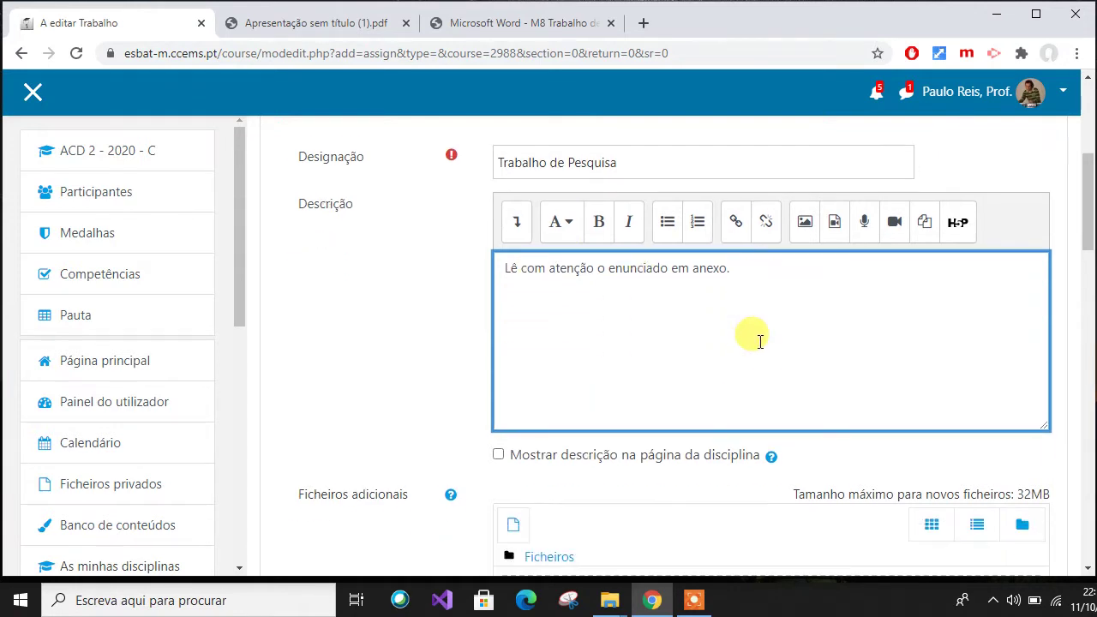
scroll(771, 334, down, 1)
scroll(715, 343, down, 2)
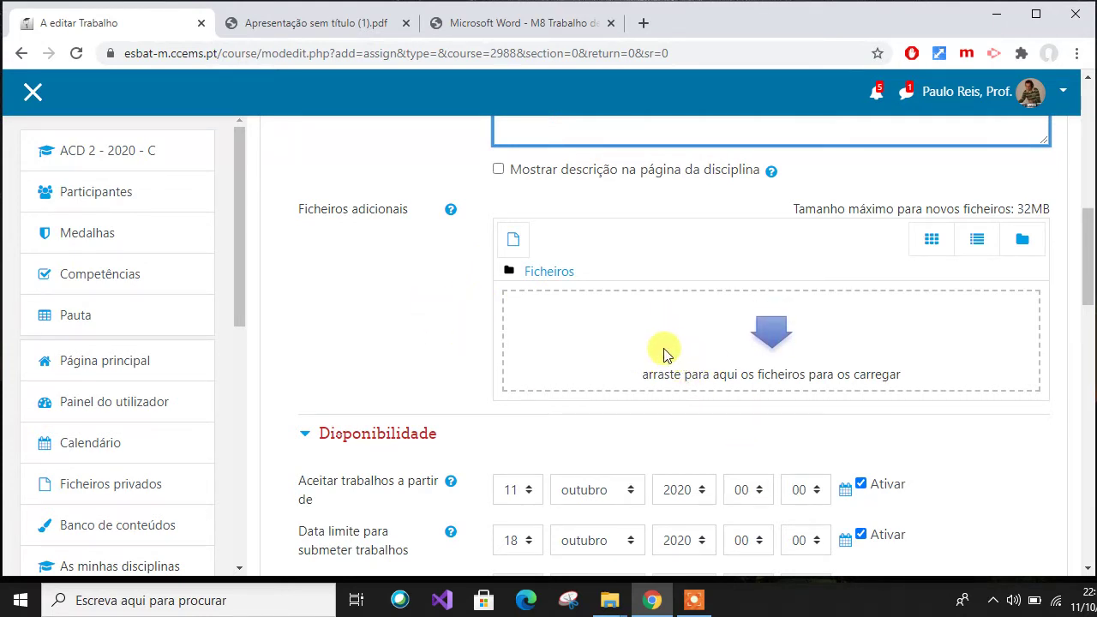
click(609, 600)
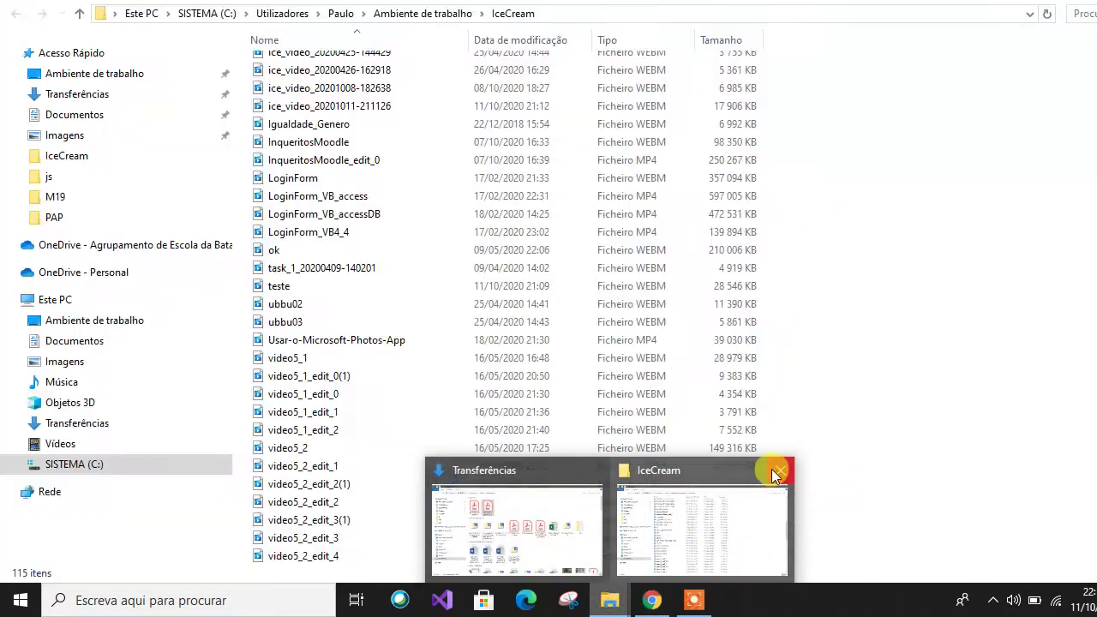
Upload 'M8 Trabalho de Pesquisa 1.pdf' from Transferências as the assignment's additional file.
click(778, 469)
click(613, 497)
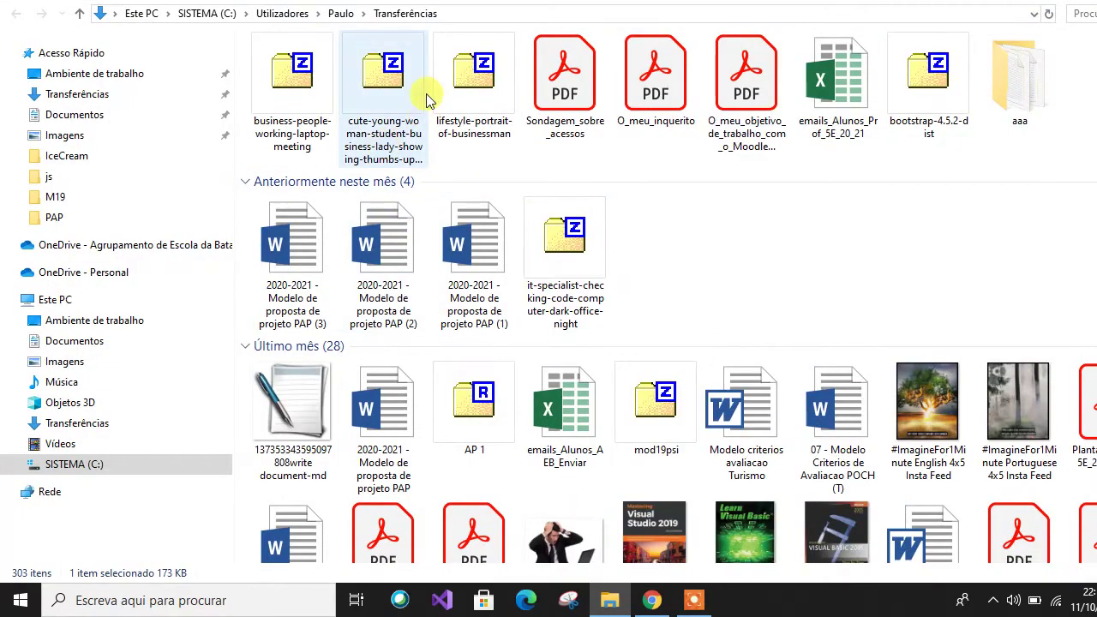
scroll(967, 240, up, 2)
drag(280, 113, 673, 410)
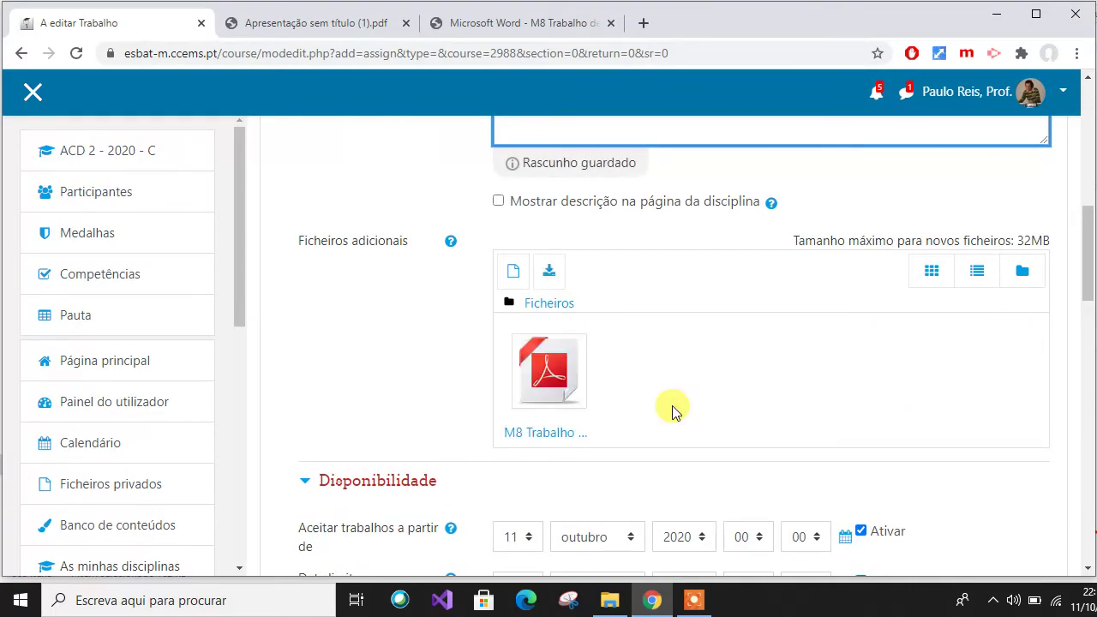
Set 'Aceitar trabalhos a partir de' to 10 outubro 2020.
scroll(458, 318, down, 3)
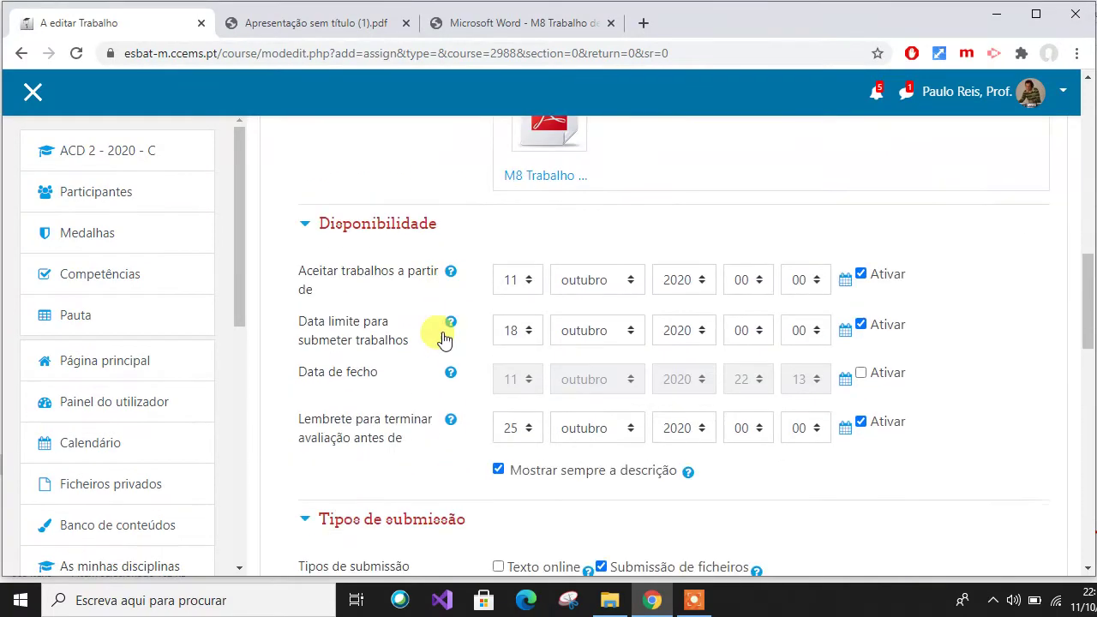
click(528, 289)
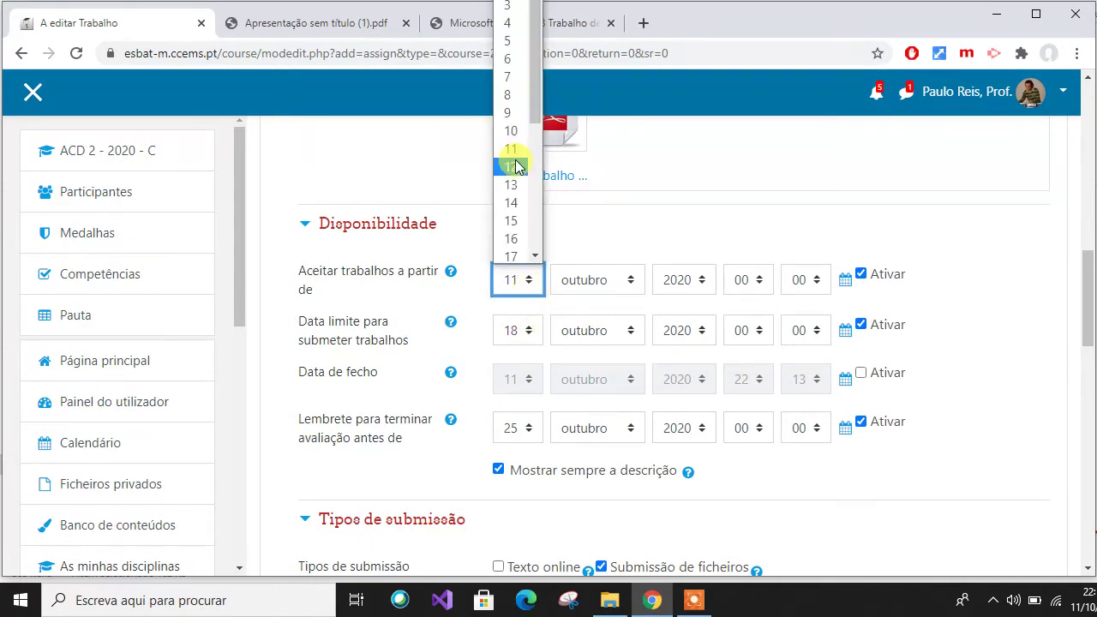
click(519, 132)
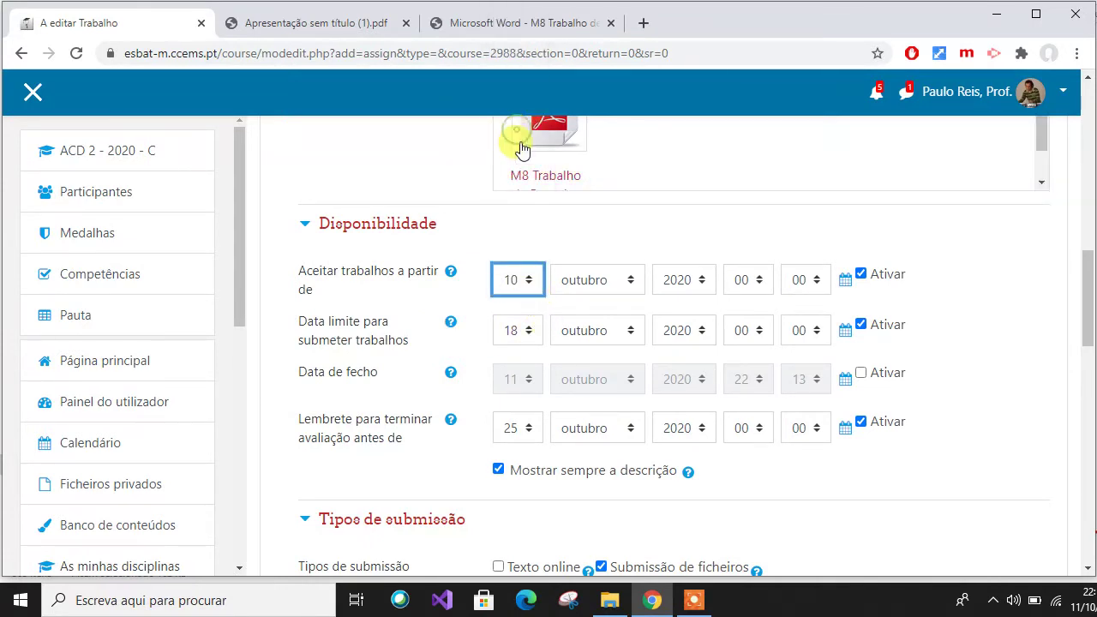
Set the Data limite to 12 outubro 2020 at 23:59.
click(531, 340)
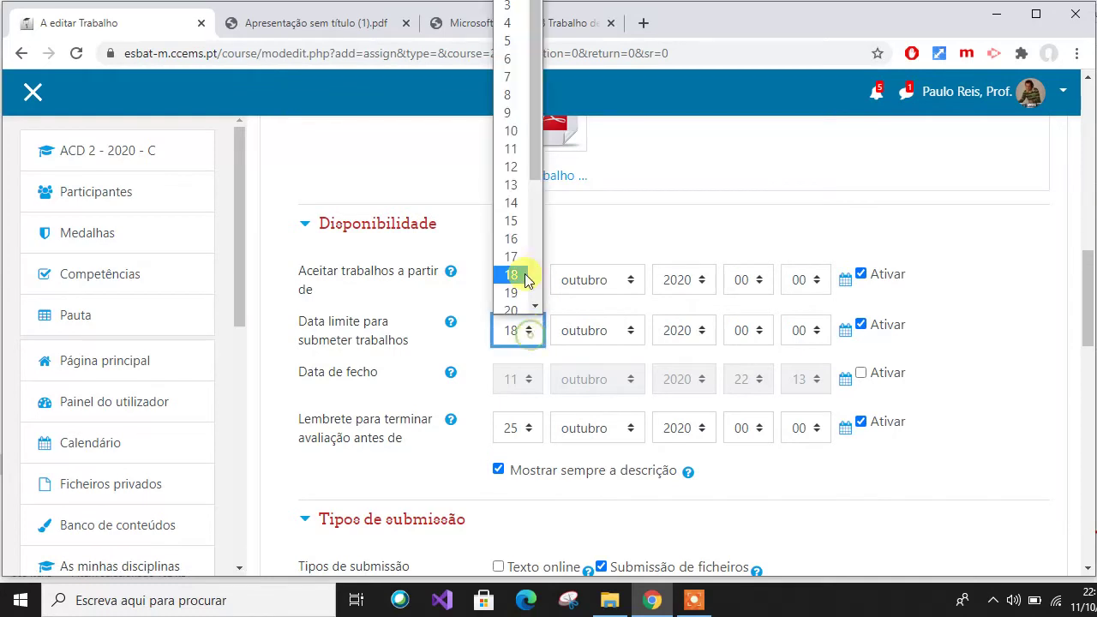
click(515, 169)
click(762, 339)
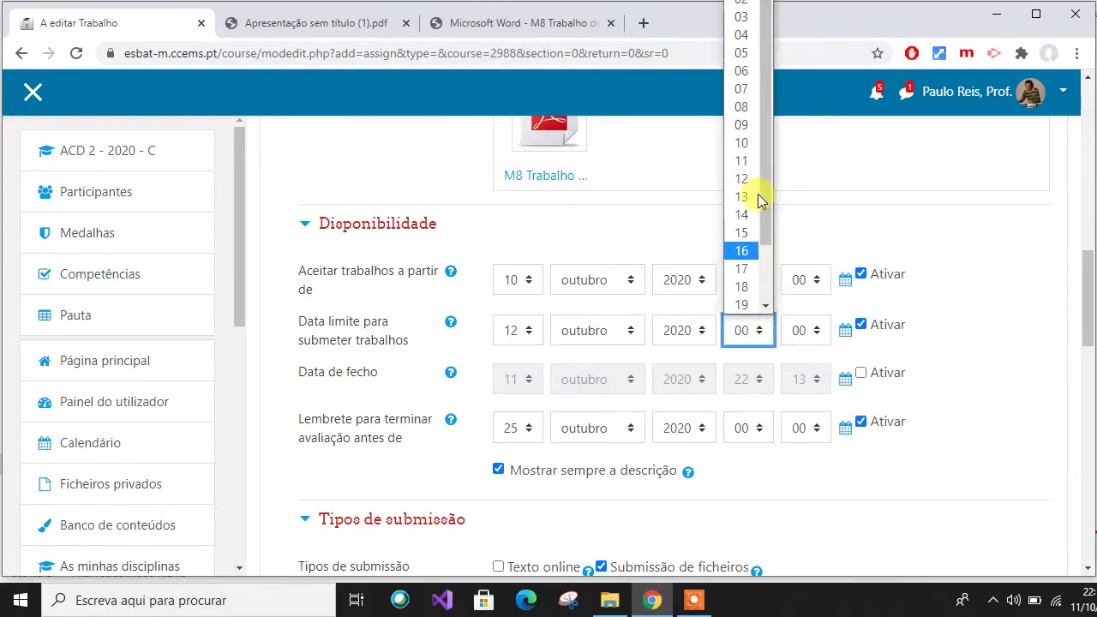
scroll(759, 283, down, 2)
click(742, 305)
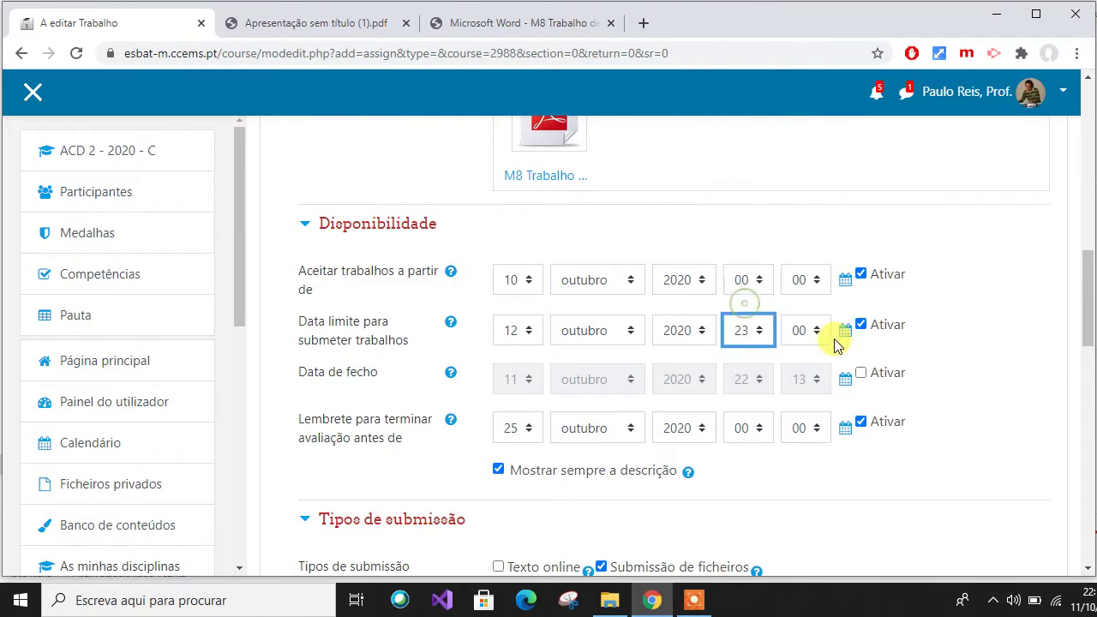
click(815, 337)
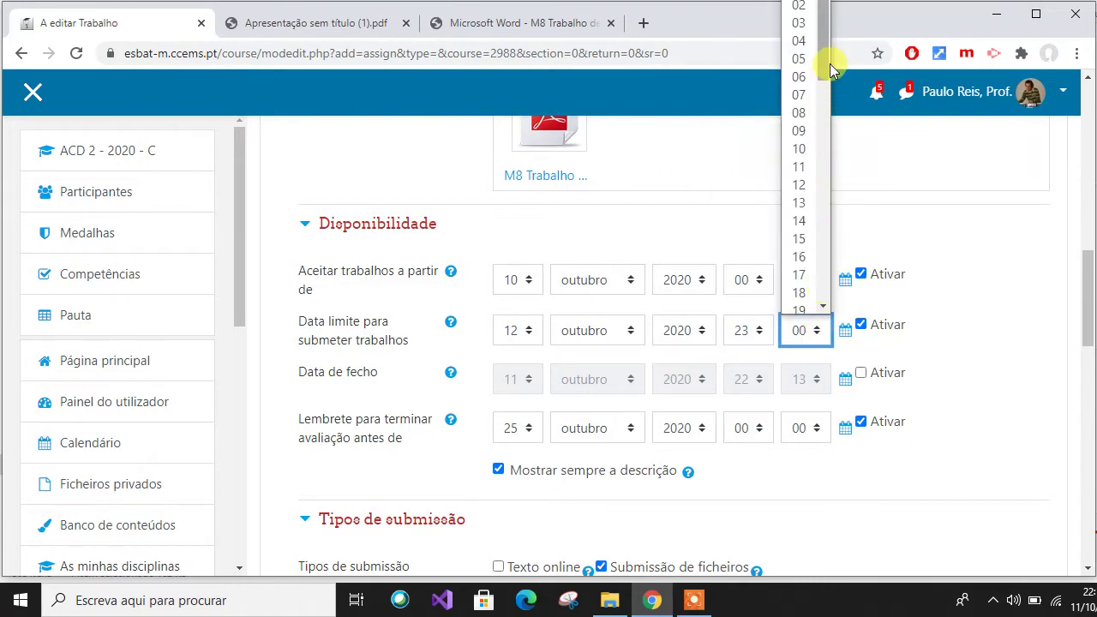
drag(830, 68, 843, 306)
click(805, 305)
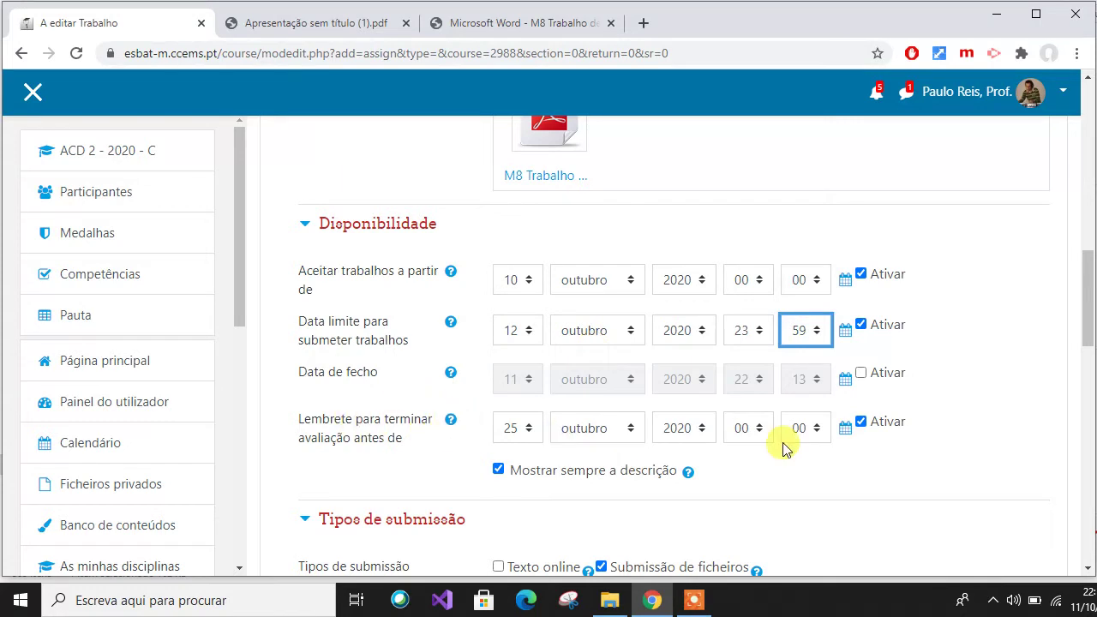
drag(1088, 326, 1088, 360)
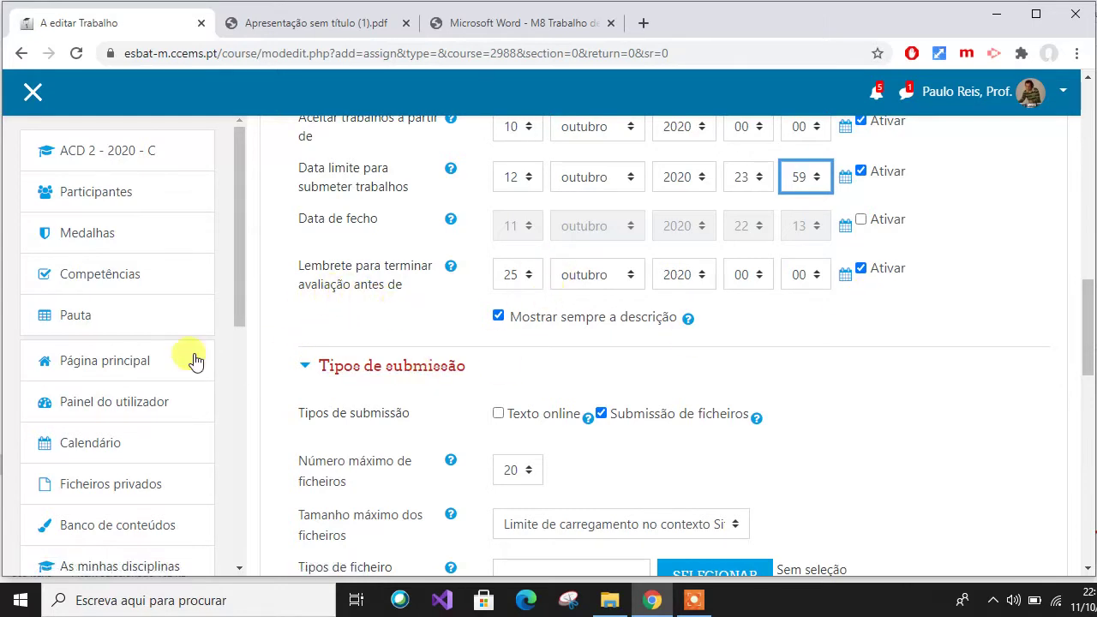
scroll(861, 375, down, 1)
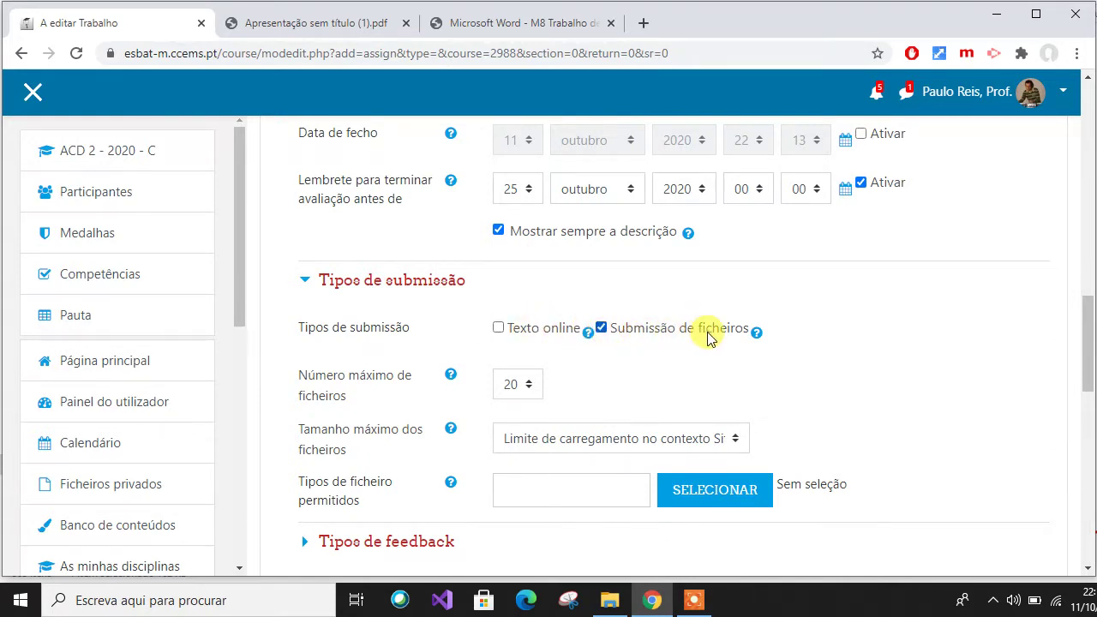
Allow at most 1 file per submission, keeping the Site (32MB) size limit.
click(525, 392)
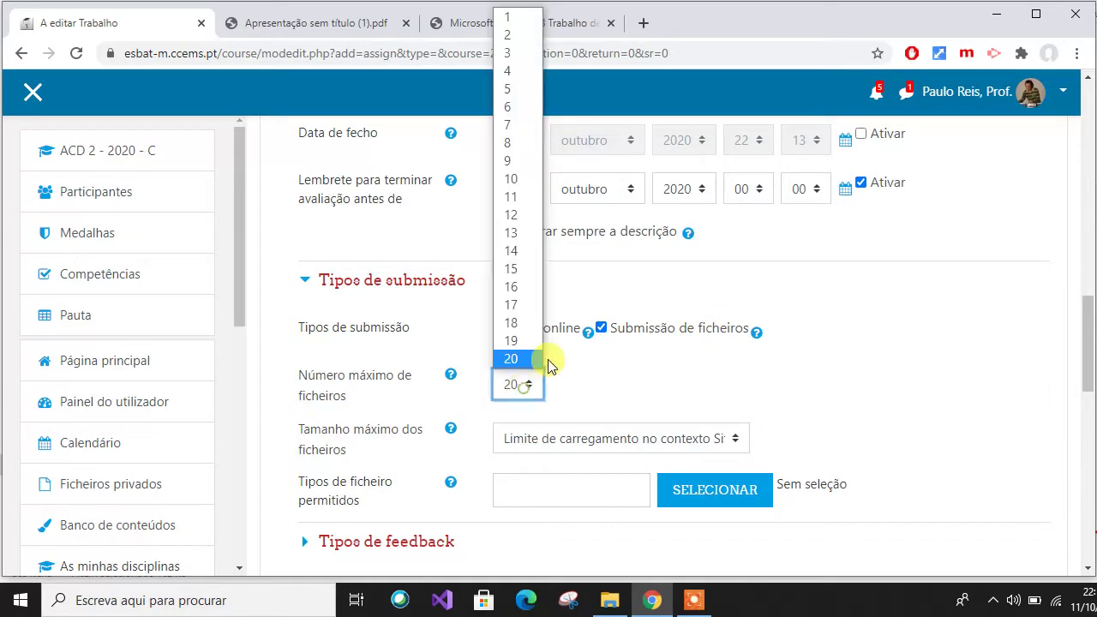
click(522, 21)
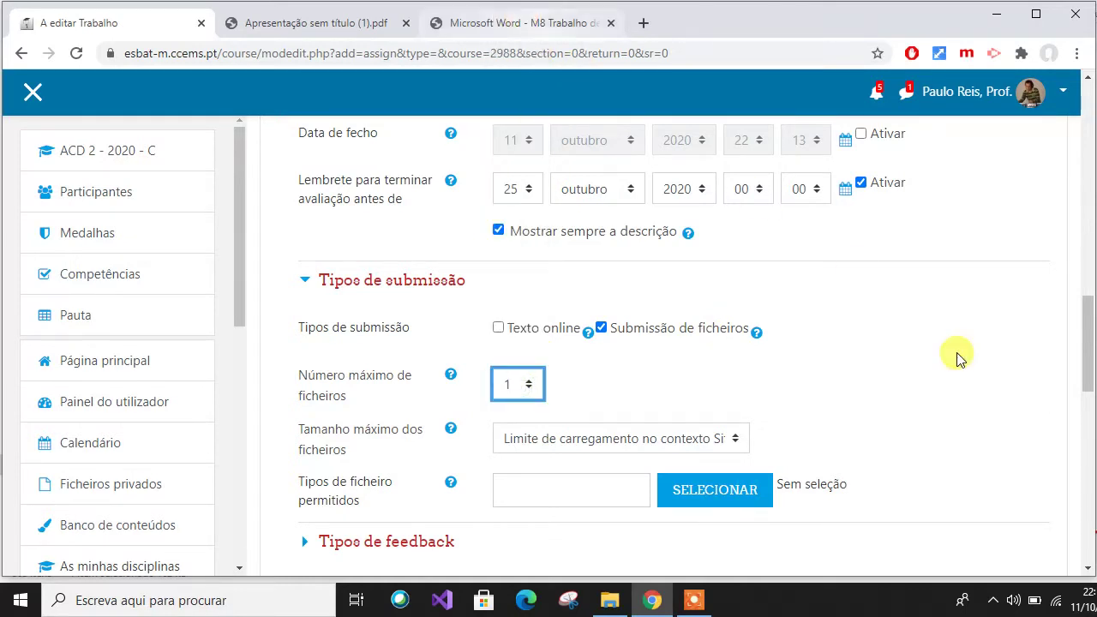
drag(1090, 365, 1087, 407)
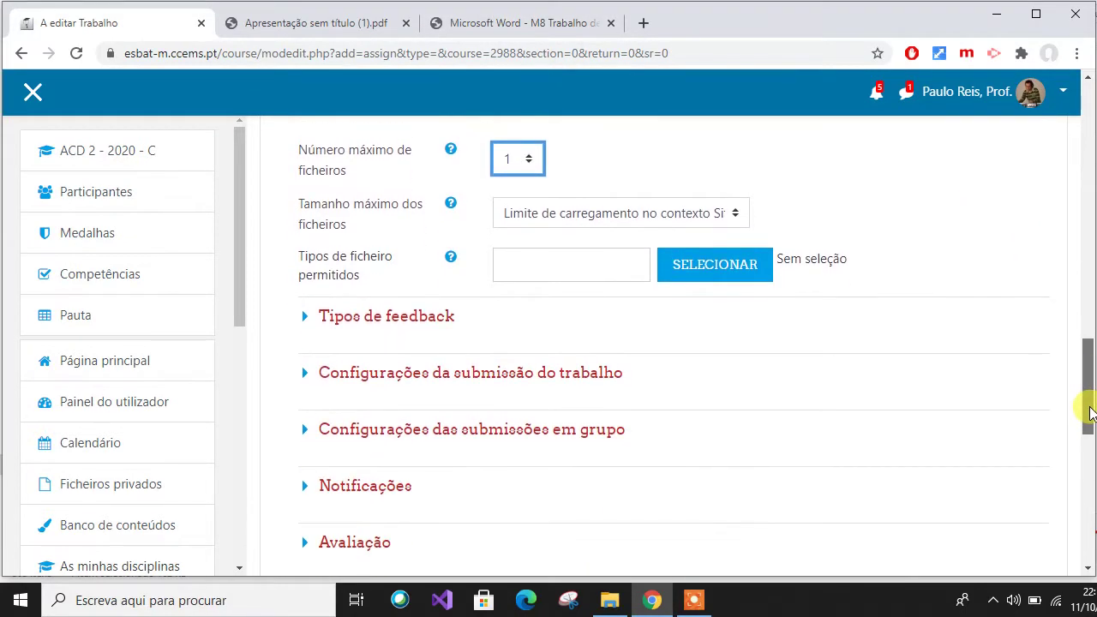
click(739, 220)
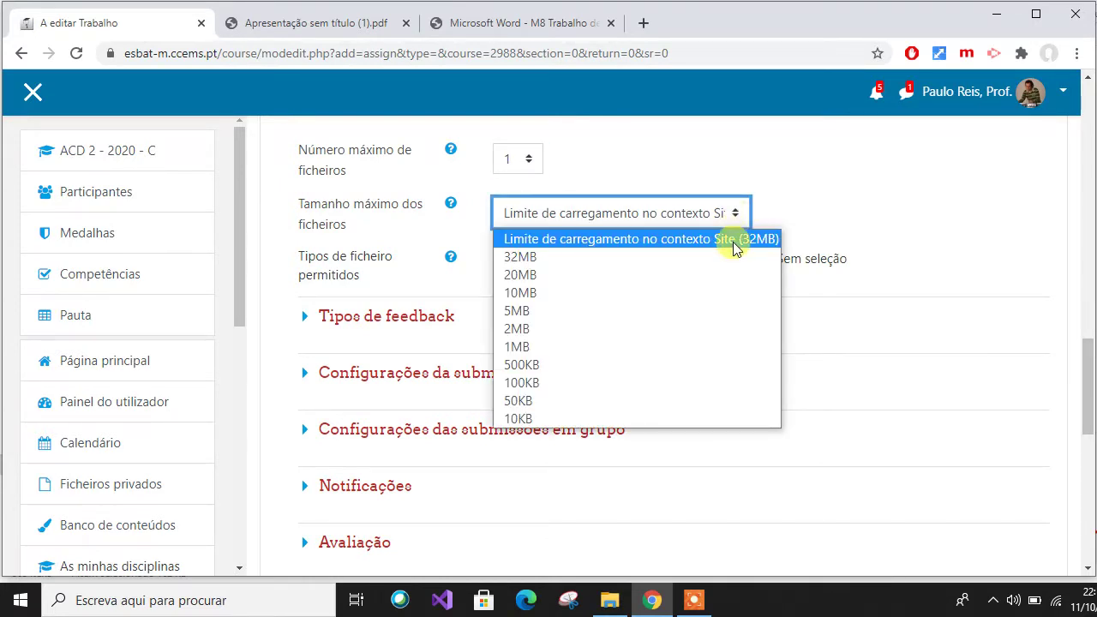
click(732, 240)
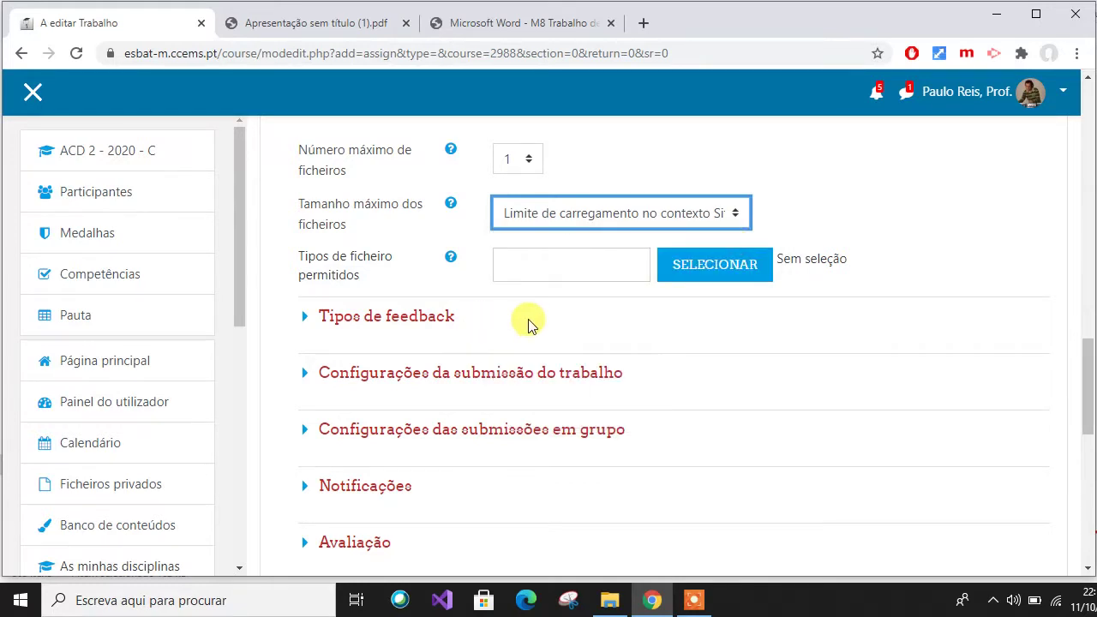
click(518, 270)
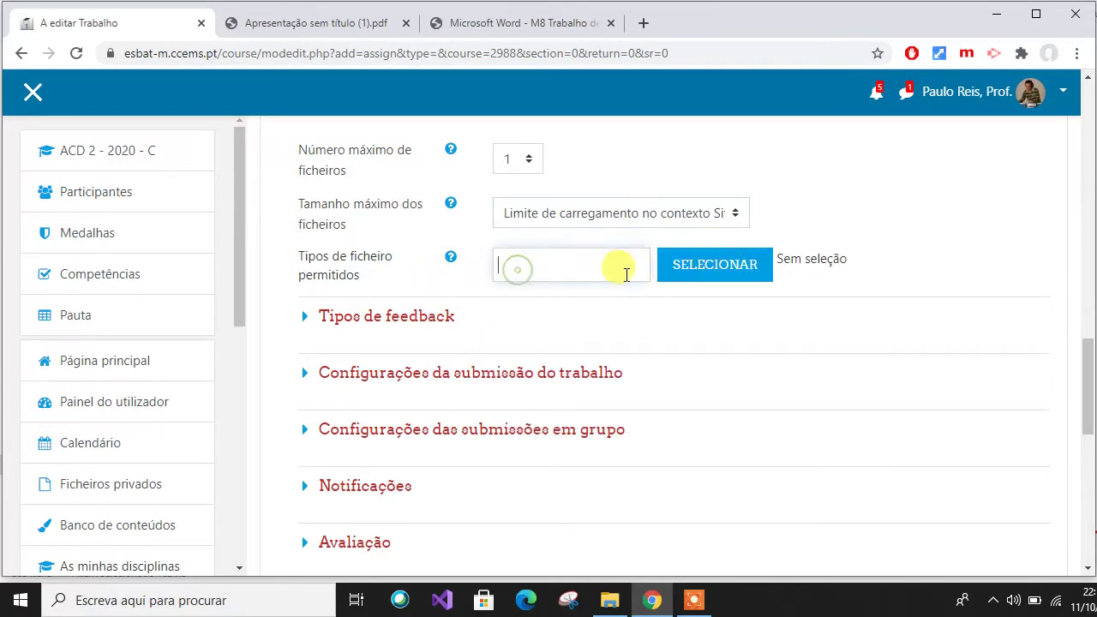
Restrict allowed file types to Documento PDF (.pdf) under Ficheiros de Documento and save.
click(717, 276)
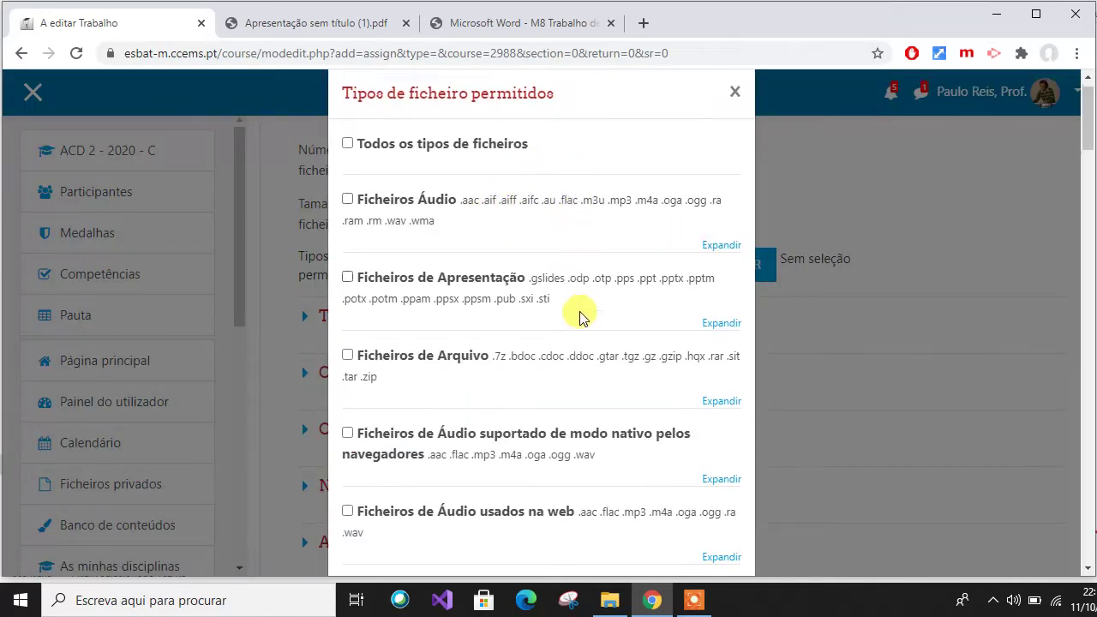
scroll(577, 317, down, 7)
scroll(575, 422, down, 3)
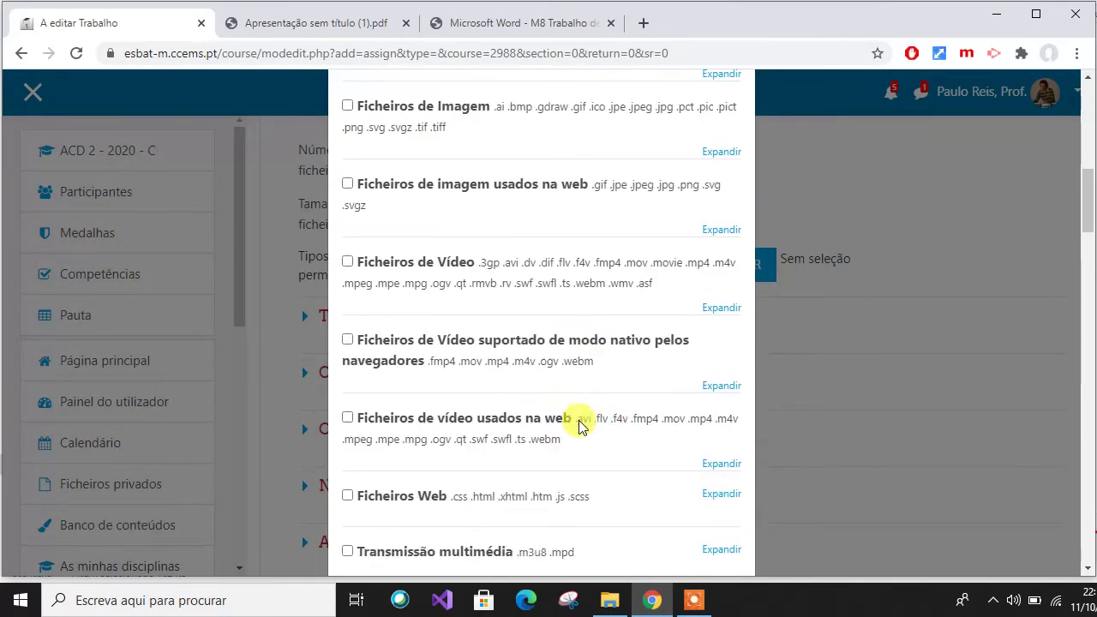
scroll(585, 425, up, 10)
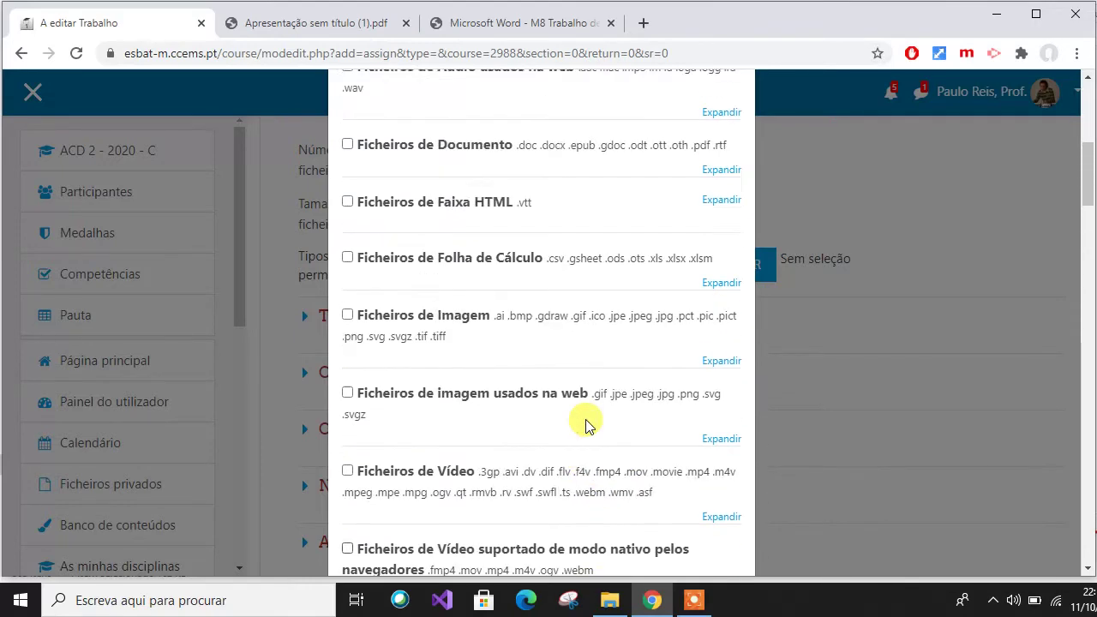
scroll(585, 425, up, 1)
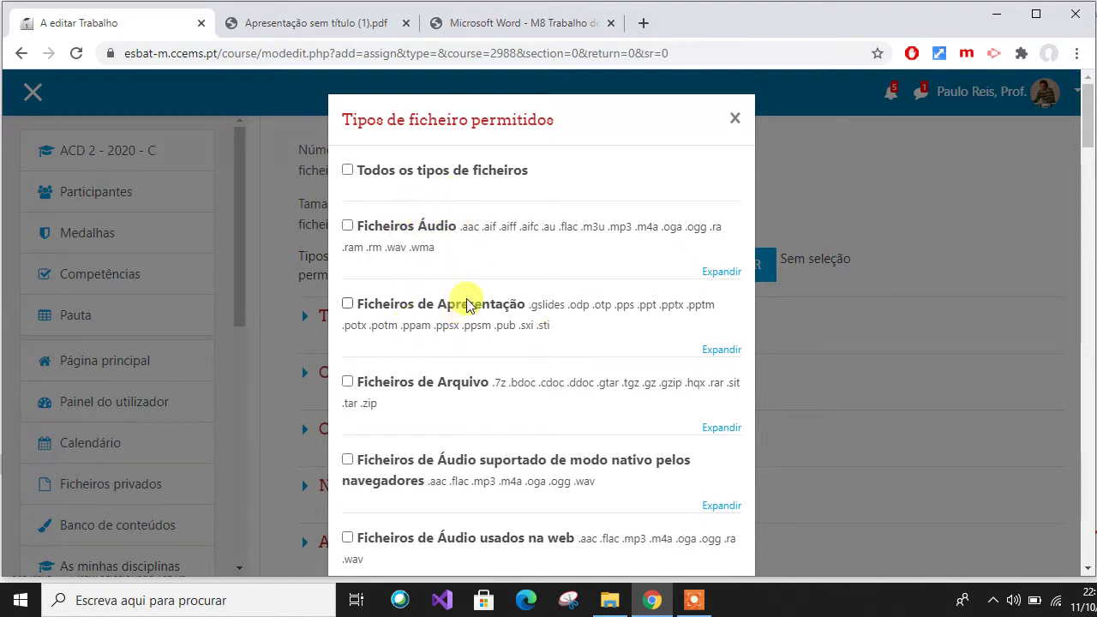
scroll(536, 344, down, 1)
scroll(535, 345, down, 2)
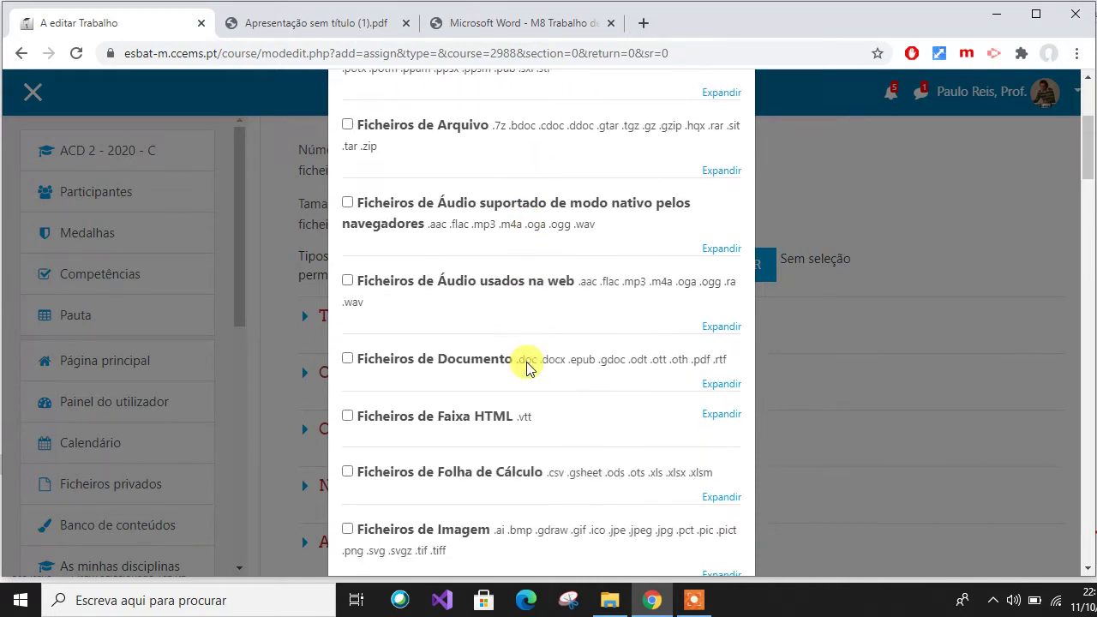
click(719, 385)
scroll(642, 360, down, 1)
scroll(644, 345, down, 1)
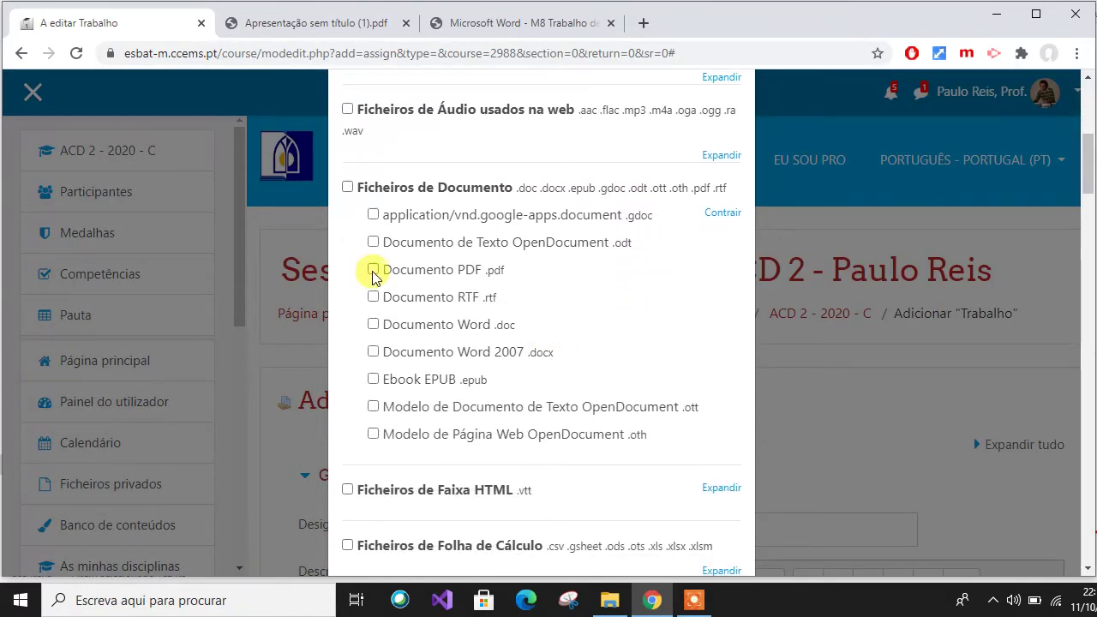
scroll(594, 308, down, 6)
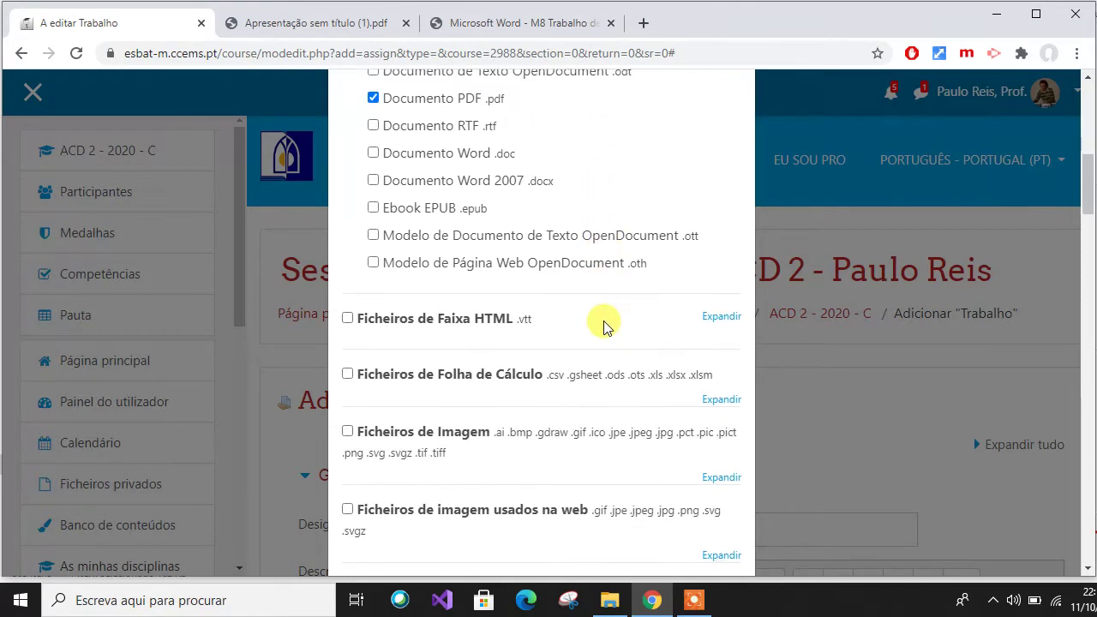
scroll(604, 326, down, 20)
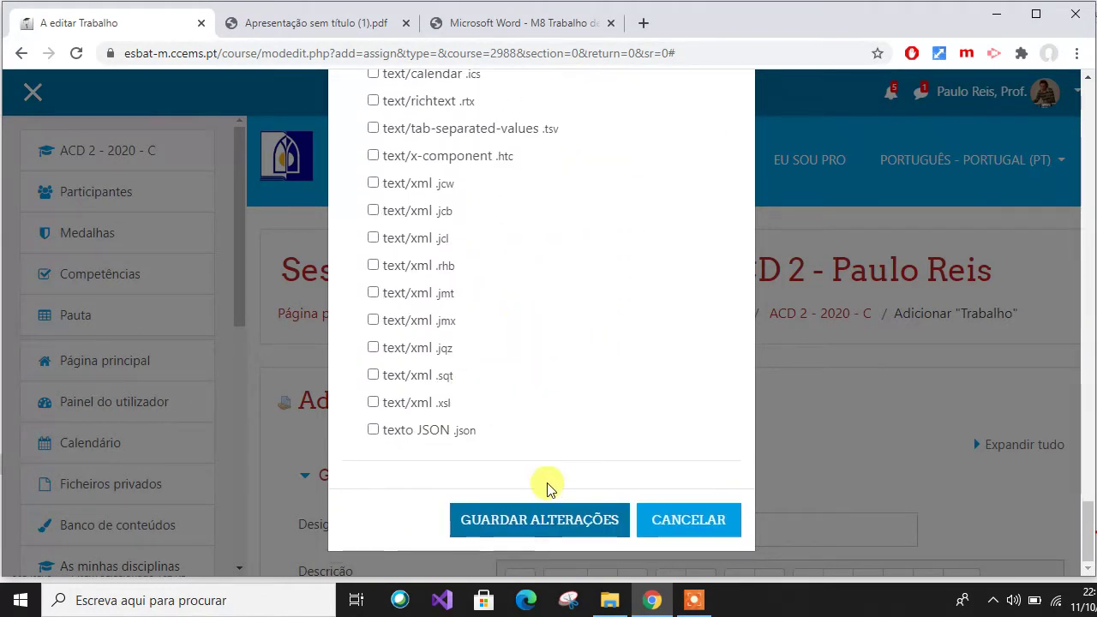
click(549, 522)
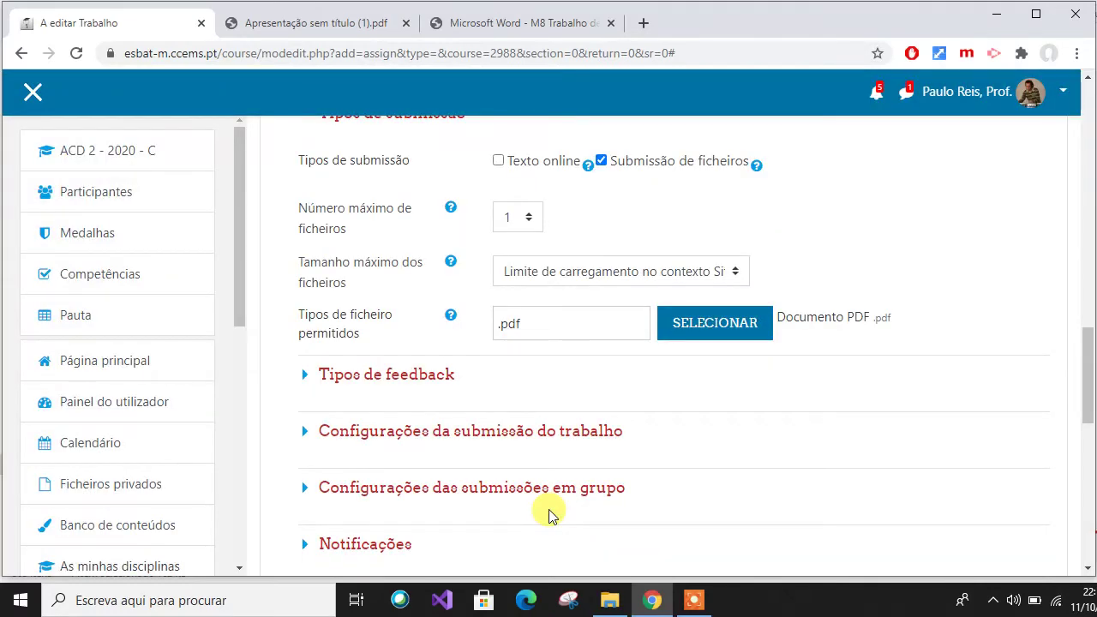
Expand Tipos de feedback and Configurações da submissão do trabalho, leaving their defaults unchanged.
scroll(397, 345, down, 1)
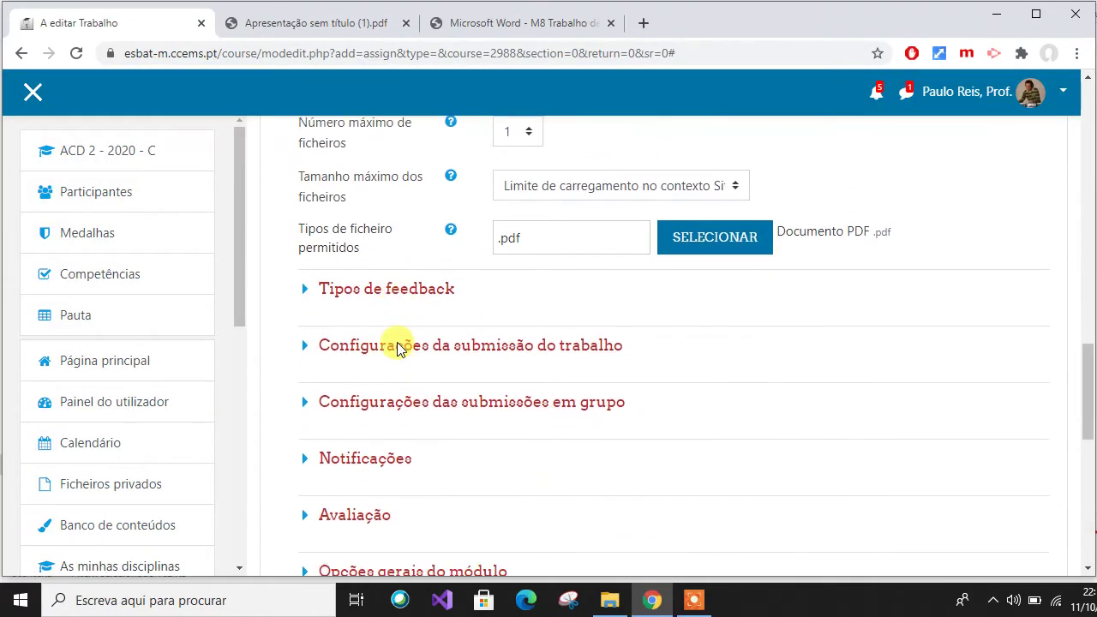
click(383, 292)
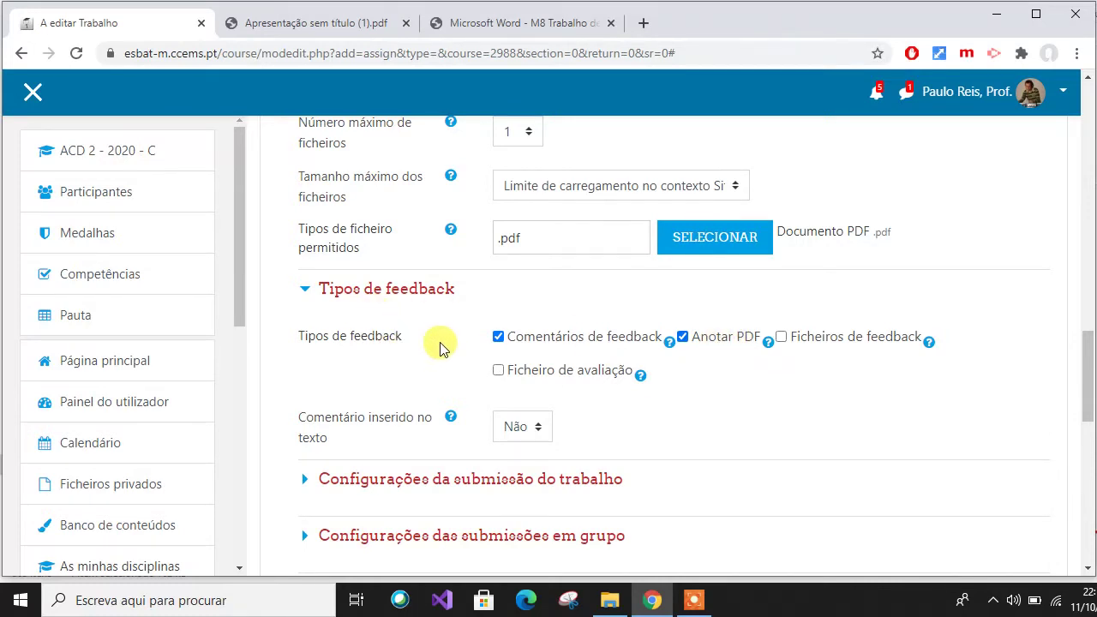
scroll(440, 345, down, 1)
scroll(397, 345, down, 1)
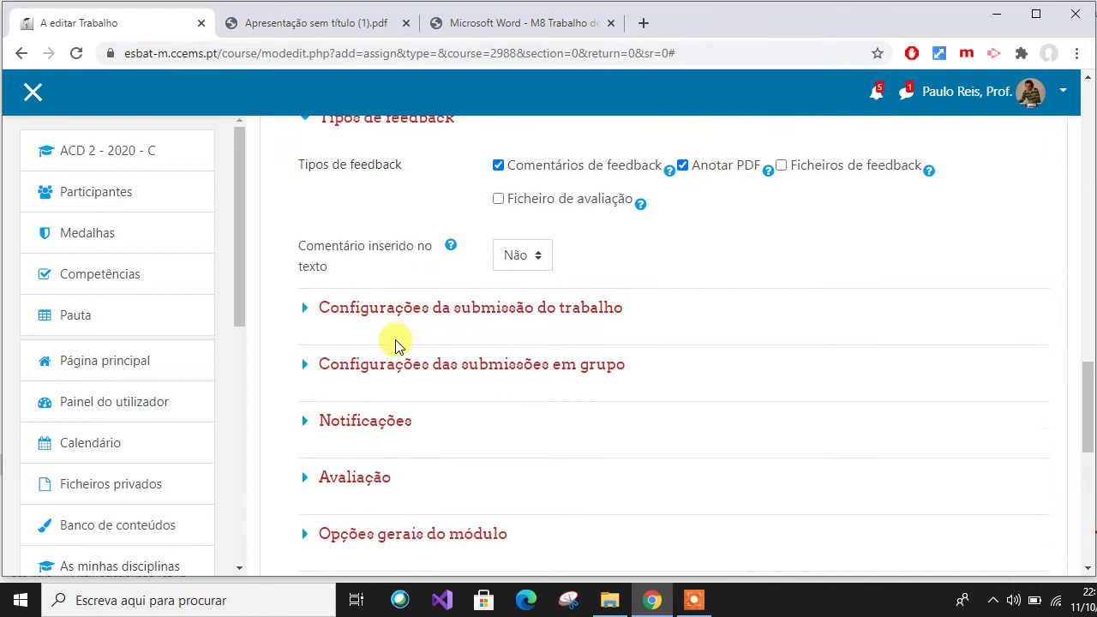
click(304, 312)
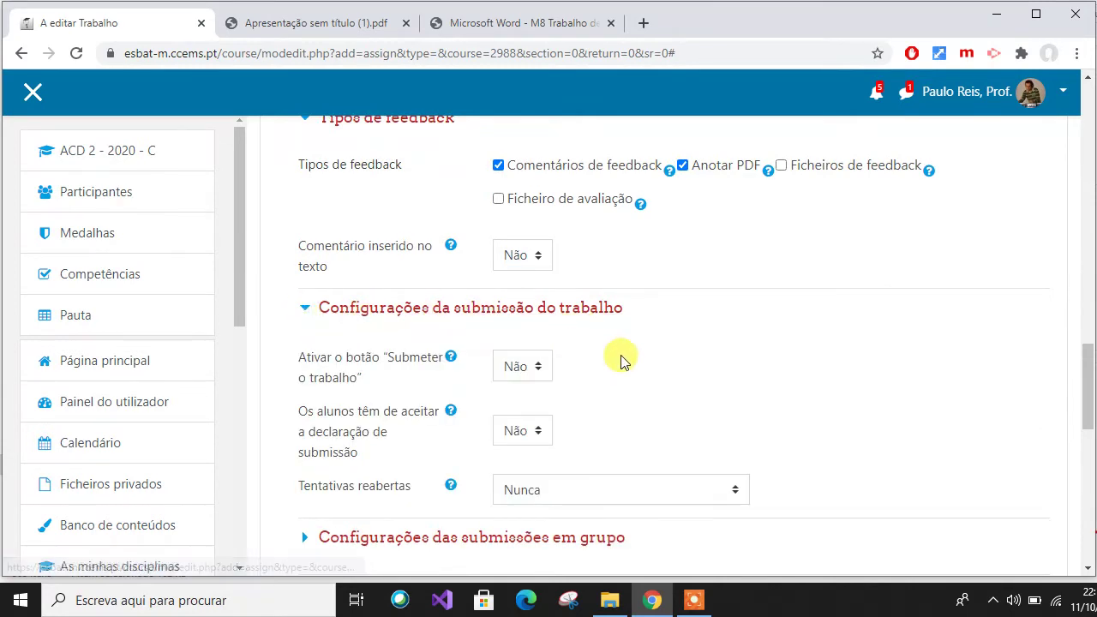
scroll(730, 326, down, 1)
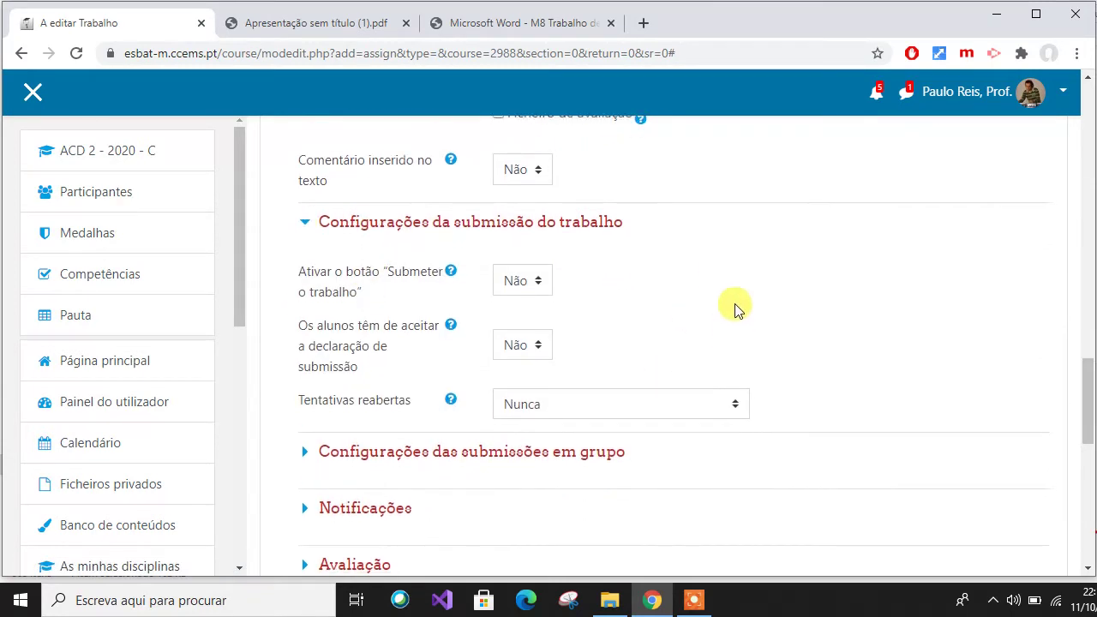
scroll(703, 262, down, 1)
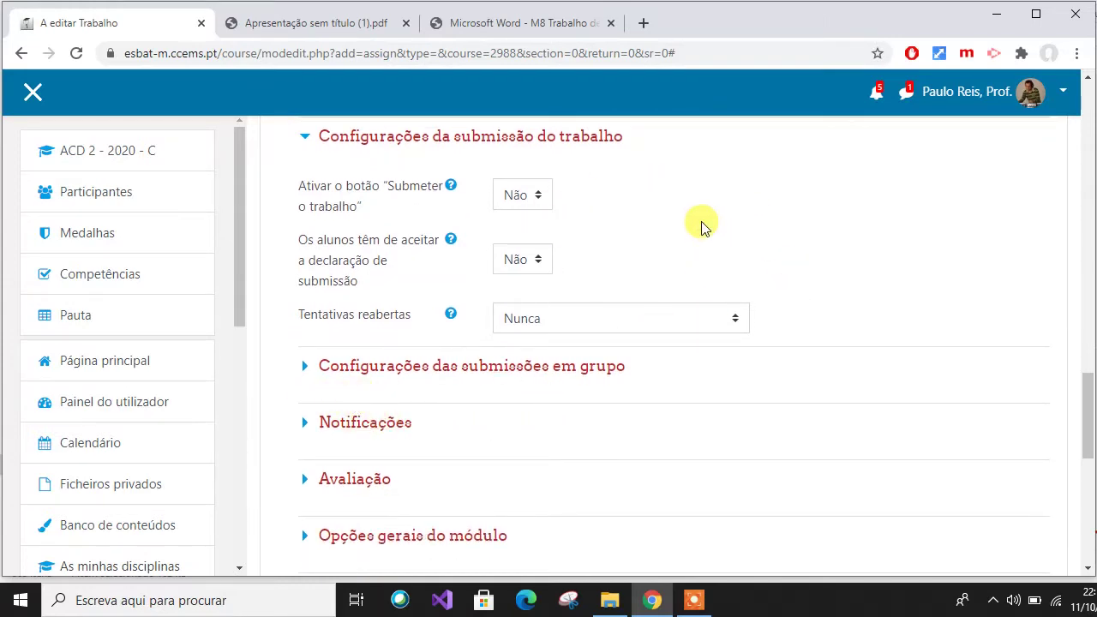
scroll(707, 240, down, 3)
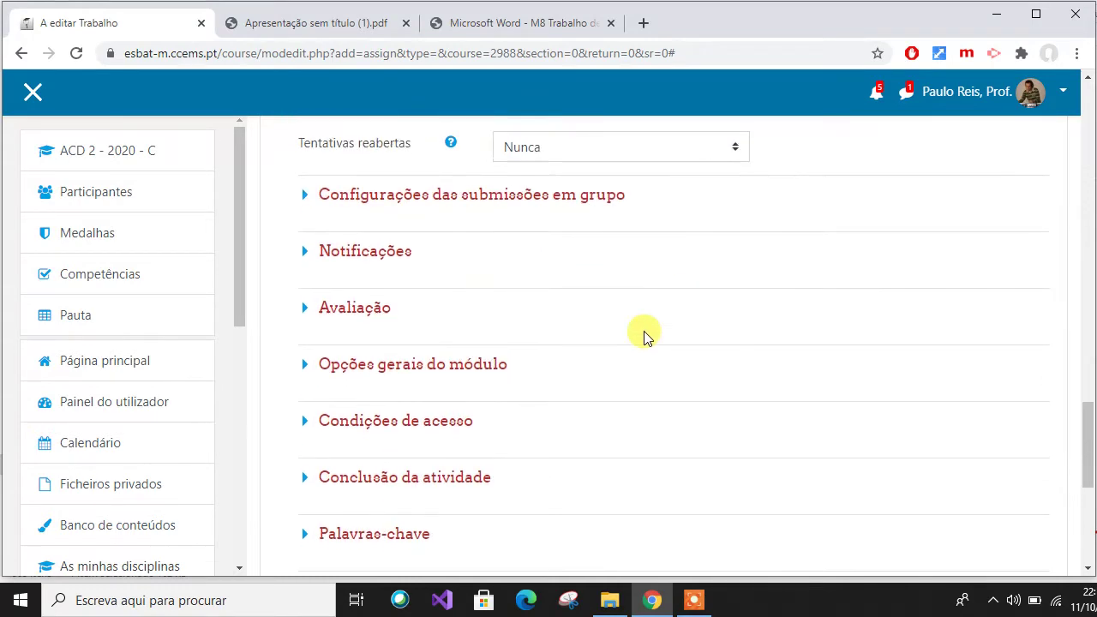
scroll(644, 336, down, 1)
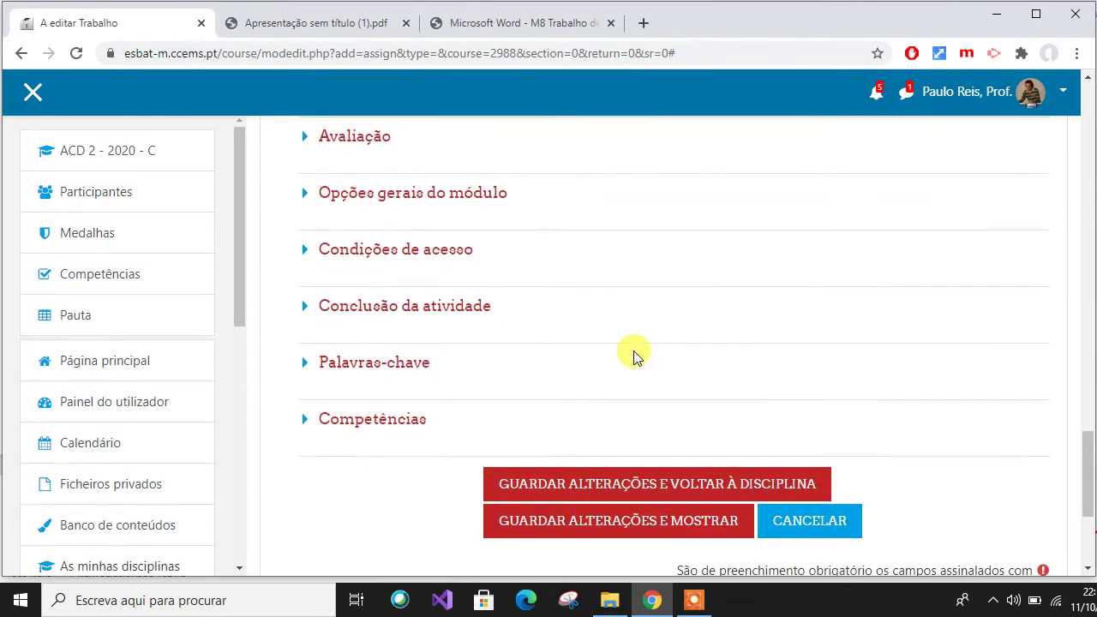
scroll(631, 355, down, 1)
Save and display Trabalho de Pesquisa, reviewing its summary: 23 students, 0 submissions.
click(613, 435)
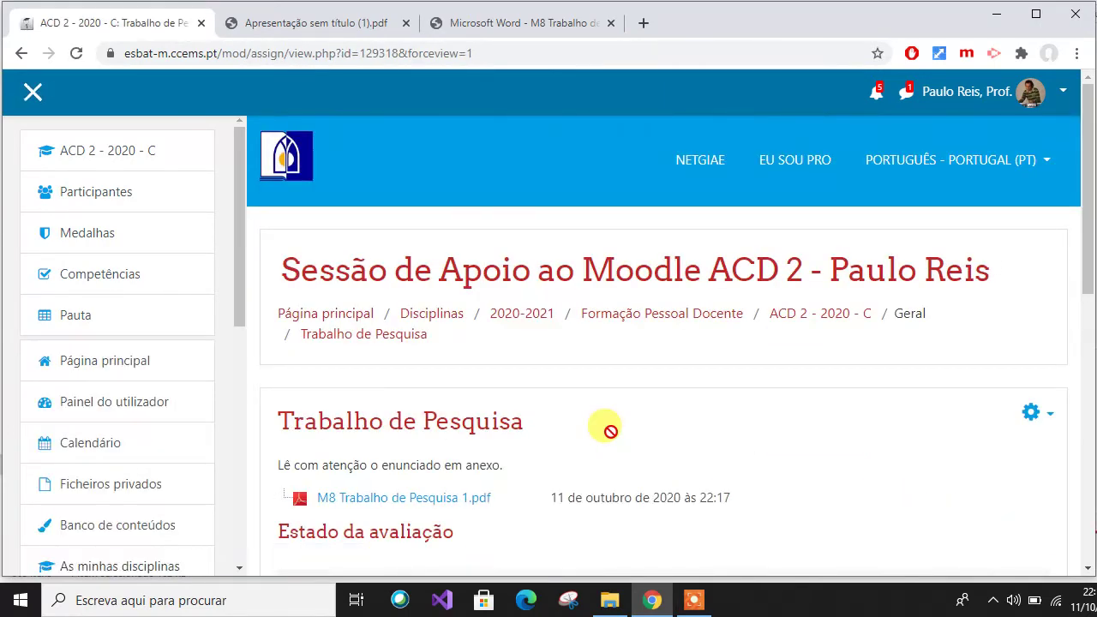
scroll(617, 424, down, 1)
scroll(605, 335, down, 2)
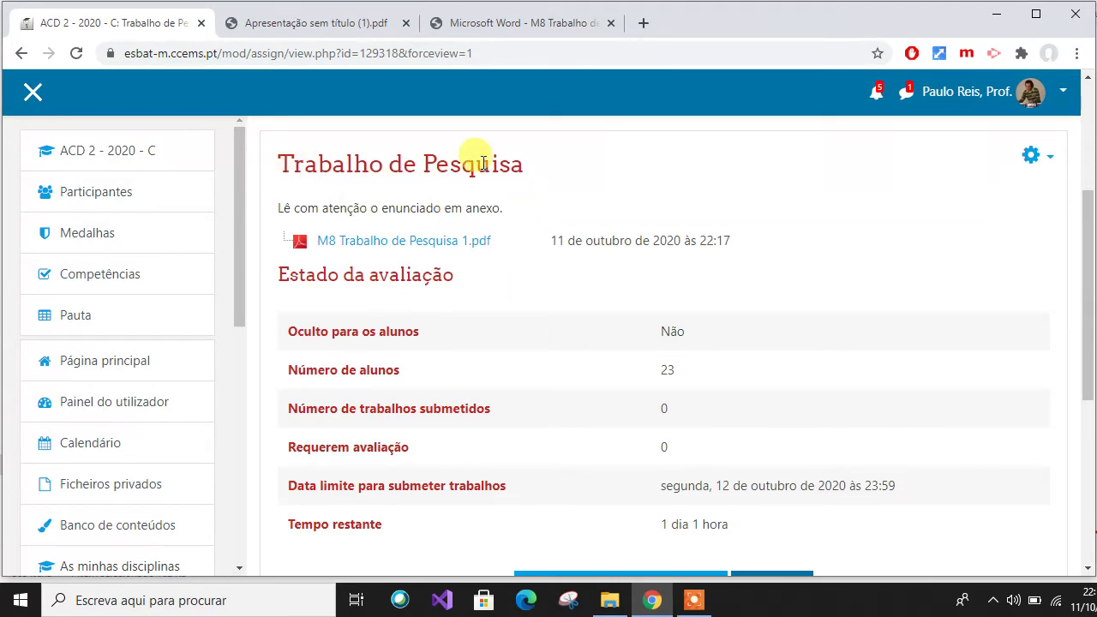
scroll(514, 342, down, 1)
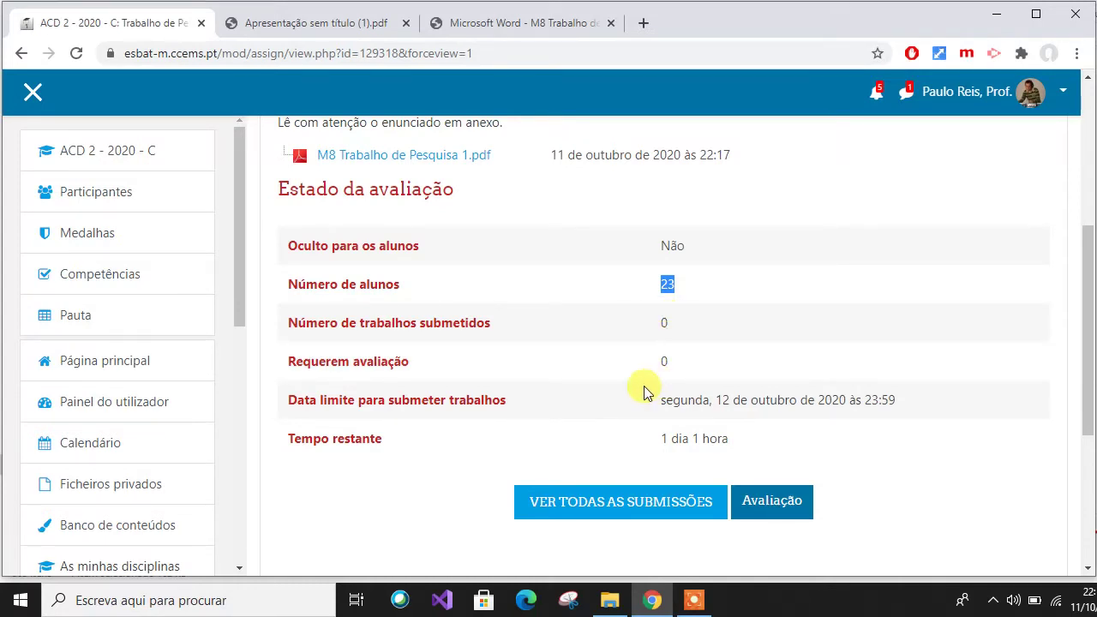
scroll(644, 388, down, 1)
scroll(675, 342, up, 3)
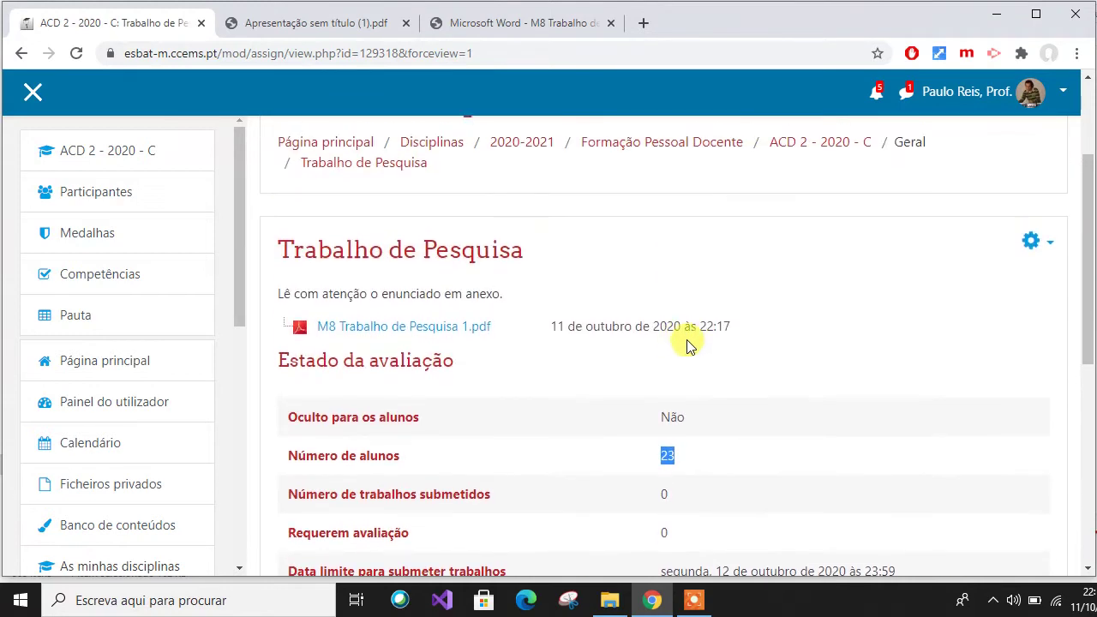
scroll(688, 344, up, 2)
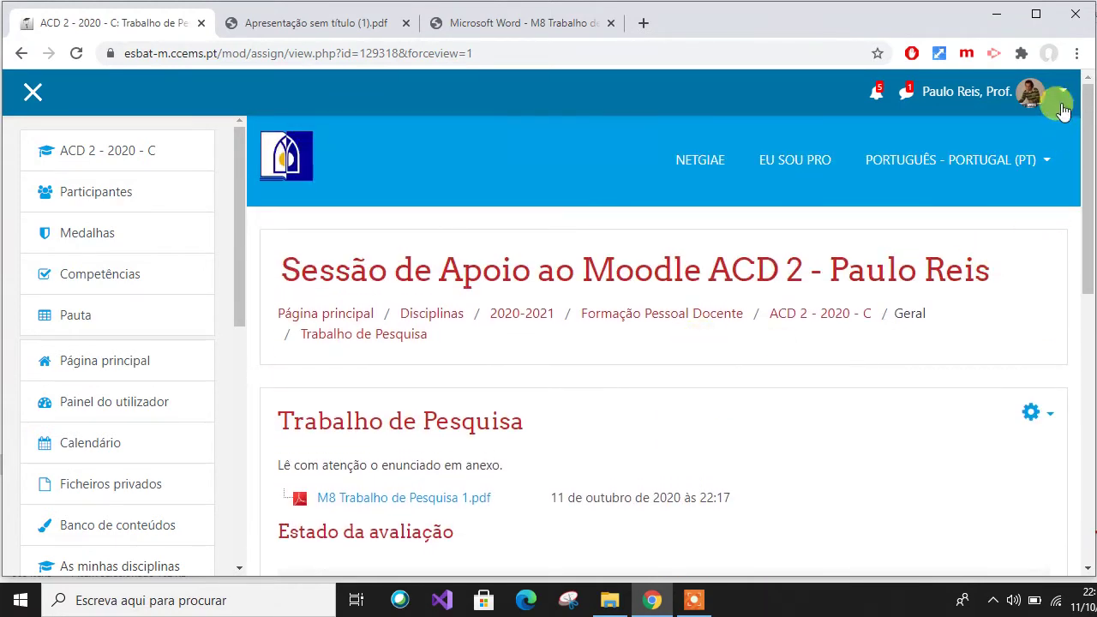
click(1061, 100)
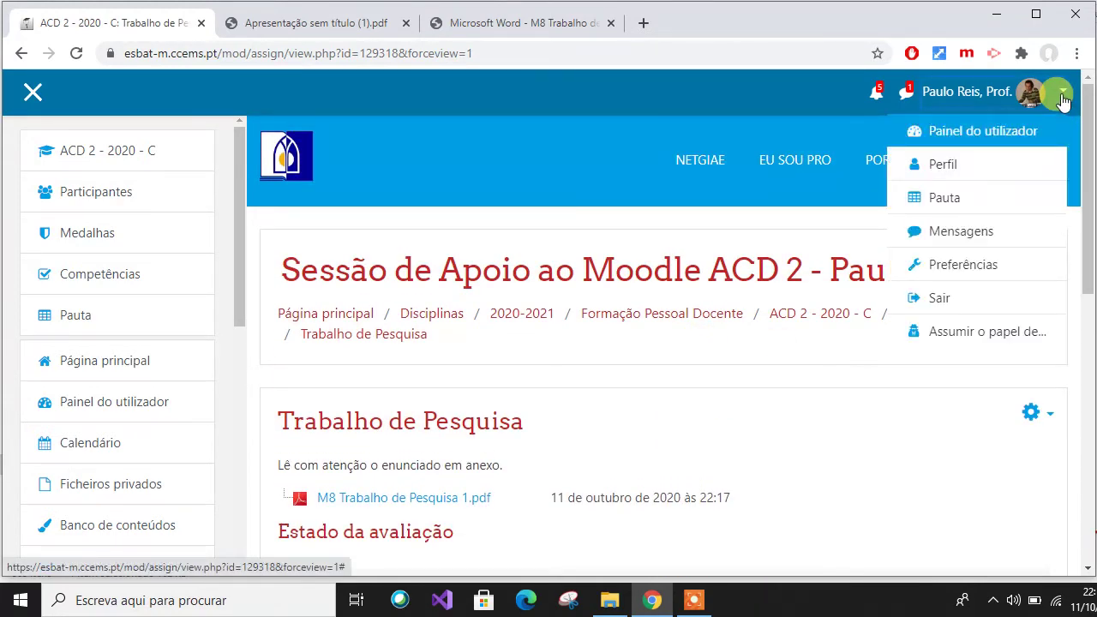
Switch the course view to the ALUNO (student) role.
click(987, 332)
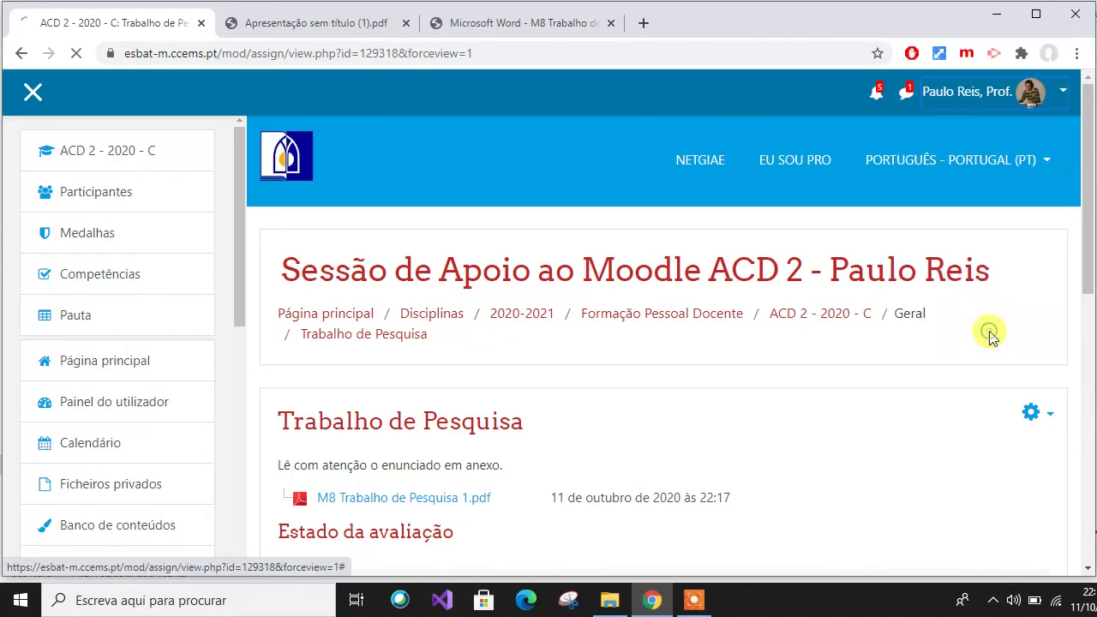
scroll(539, 397, down, 2)
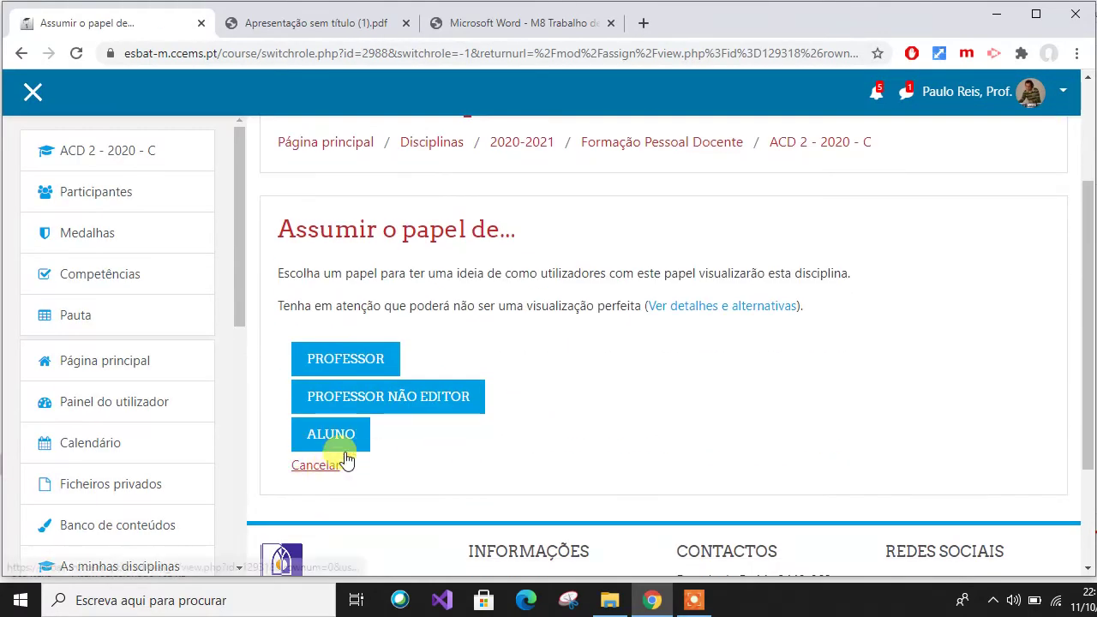
click(347, 436)
Open the Enviar trabalho submission form for Trabalho de Pesquisa with Transferências alongside.
scroll(766, 345, down, 3)
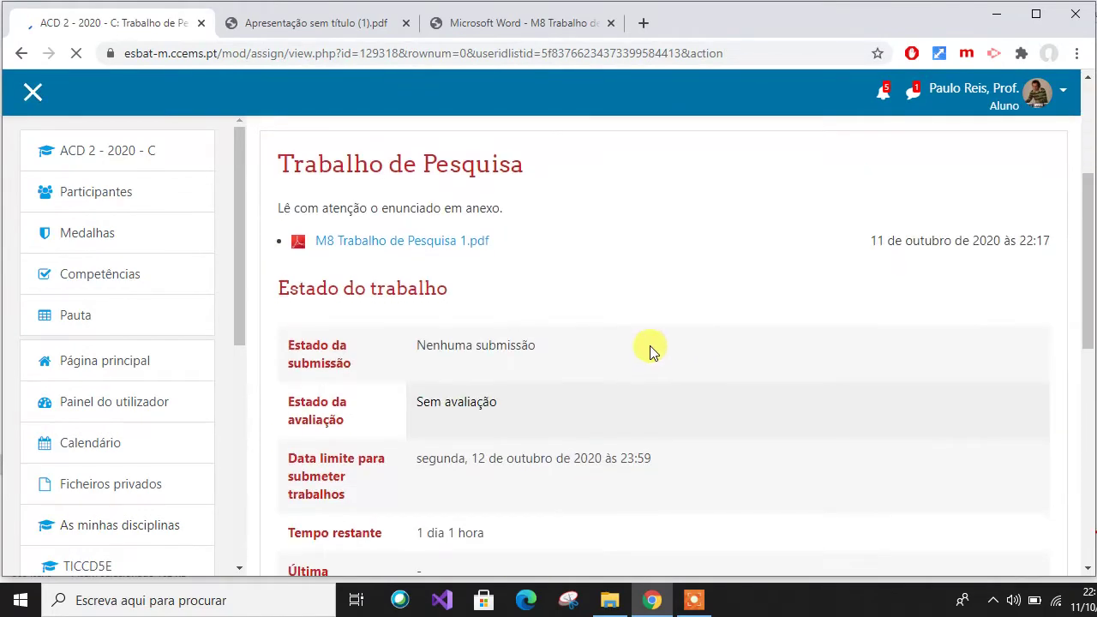
scroll(574, 274, down, 4)
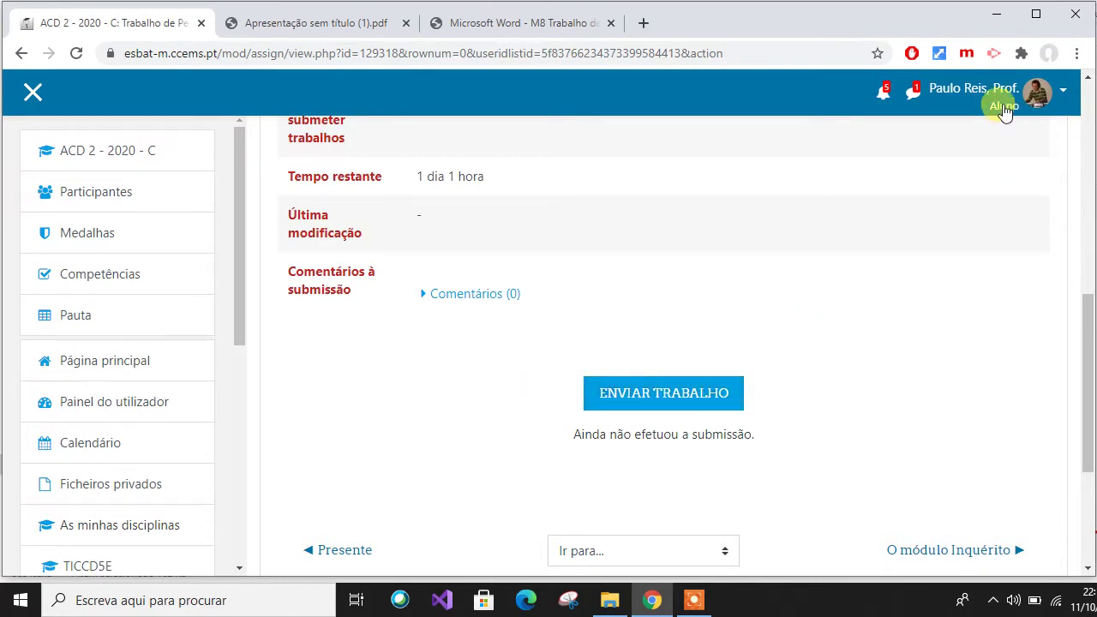
click(692, 400)
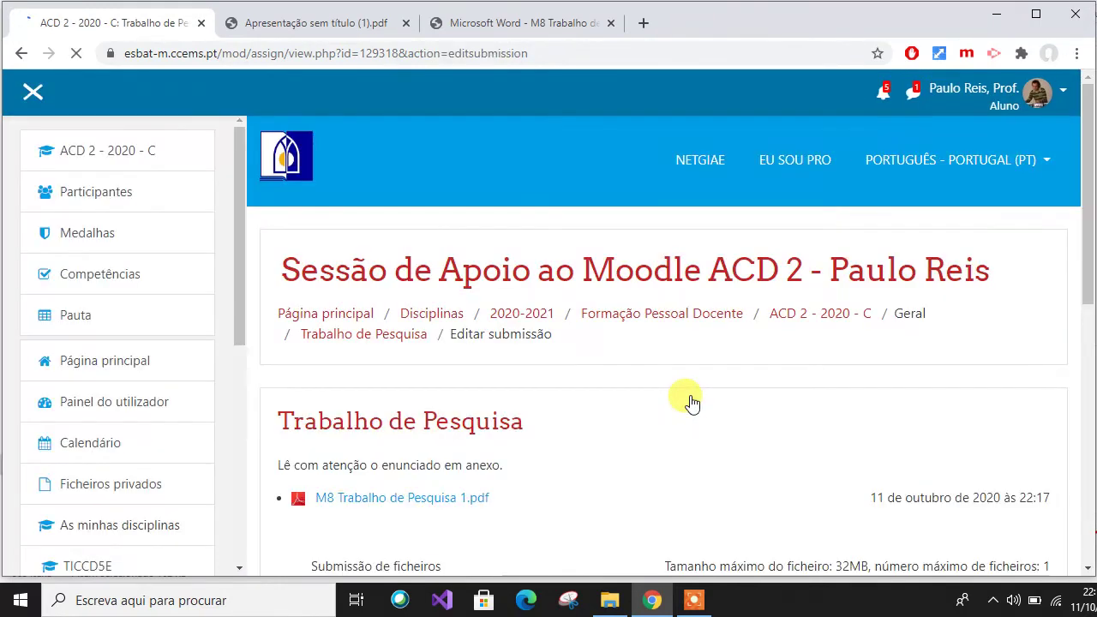
scroll(648, 383, down, 3)
scroll(651, 480, down, 3)
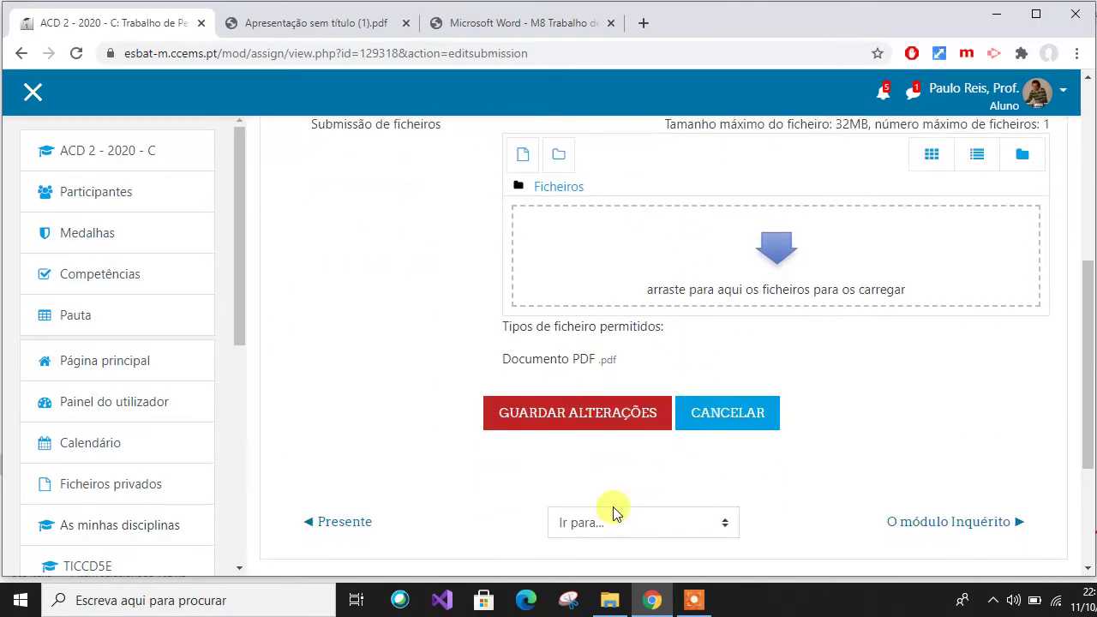
click(609, 600)
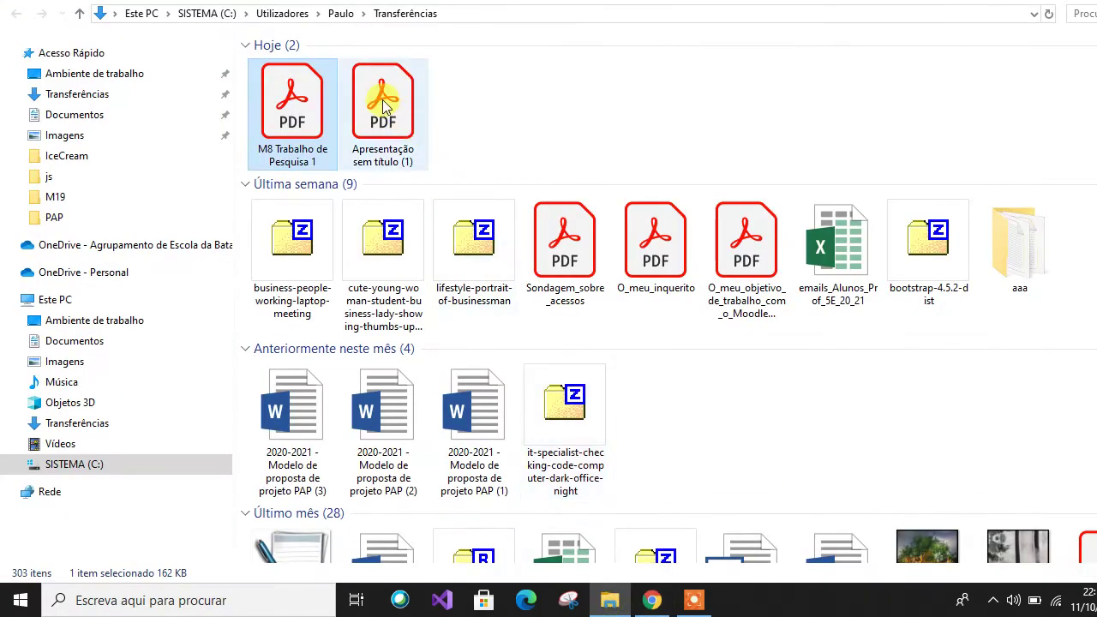
Drop 'Apresentação sem título (1).pdf' into the submission's file area.
drag(382, 102, 717, 300)
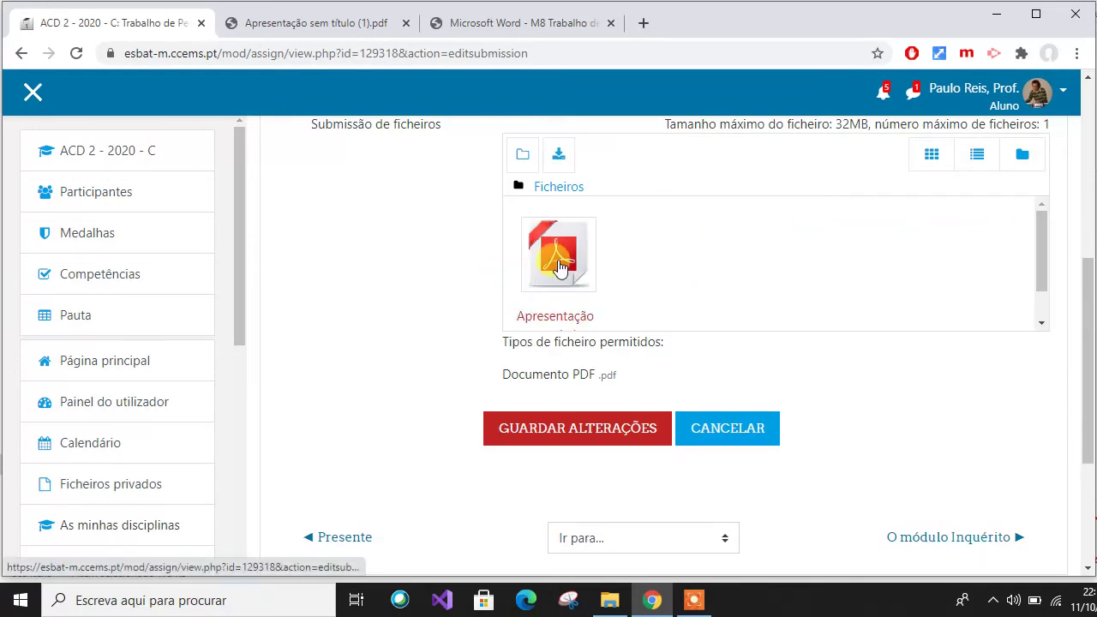
Save the 'Apresentação sem título (1).pdf' submission and review its 'Submetido para avaliação' status.
click(594, 437)
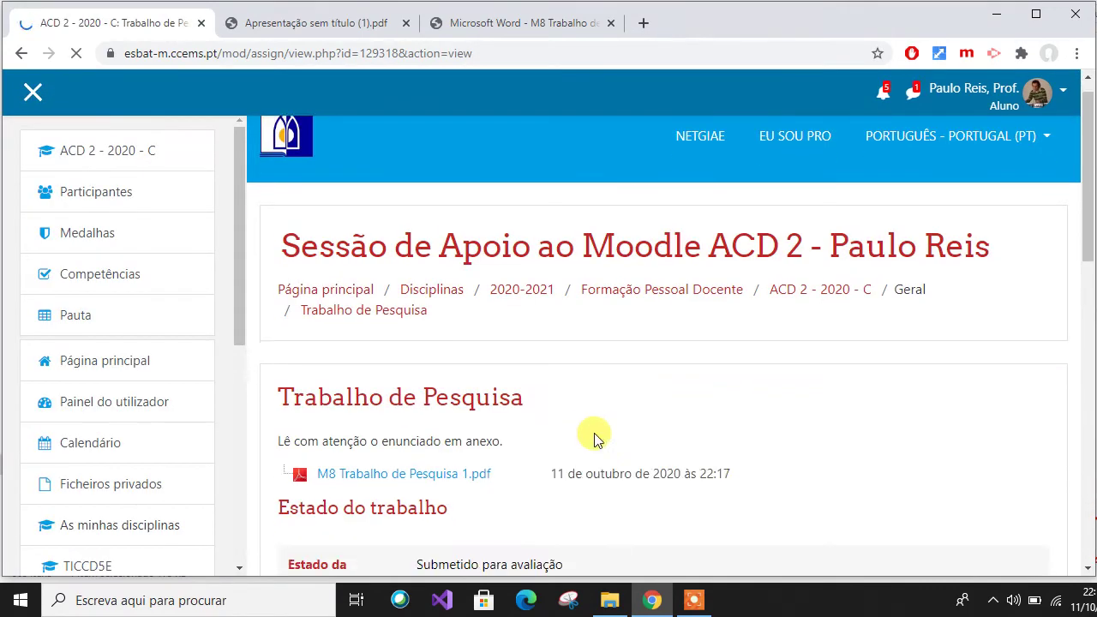
scroll(597, 439, down, 5)
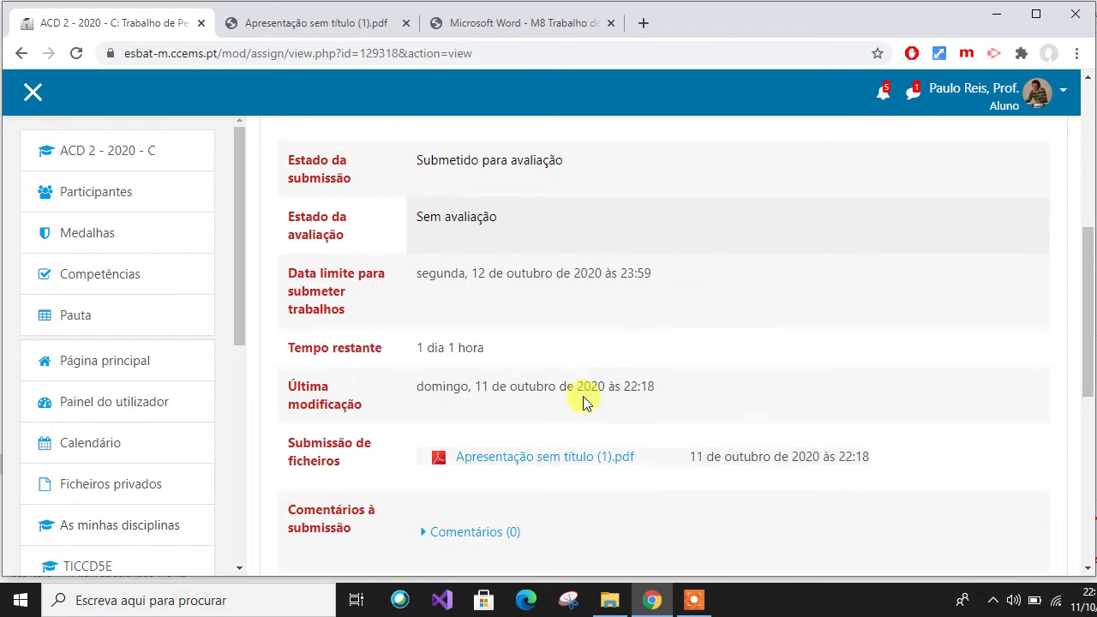
scroll(573, 487, down, 2)
scroll(572, 485, up, 6)
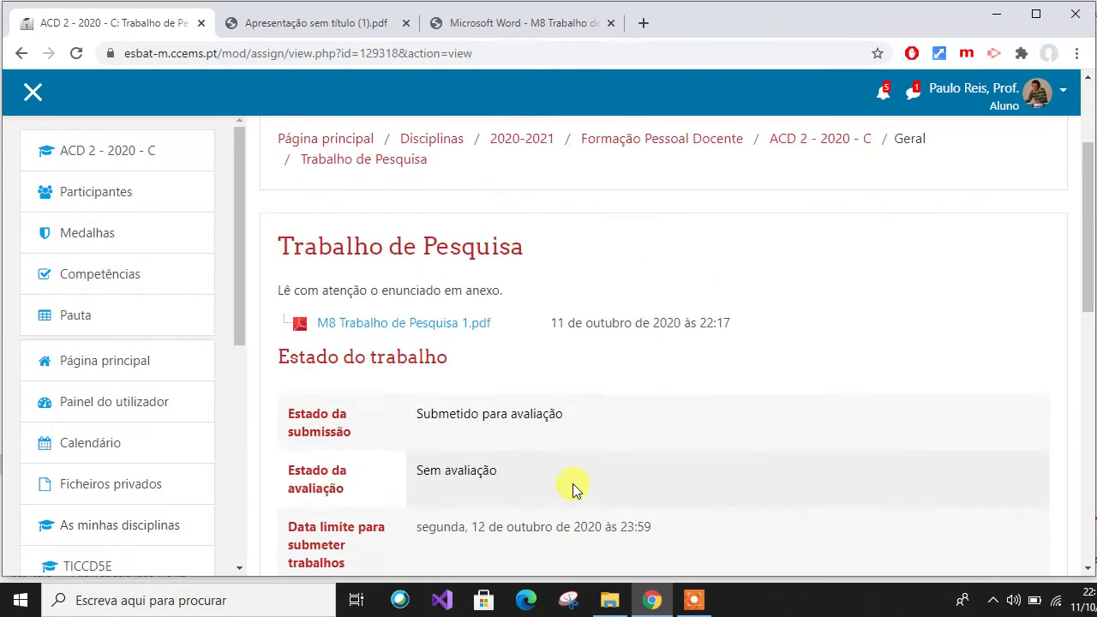
click(1039, 92)
Resume the usual teacher role and scroll through the Estado da avaliação summary table.
click(924, 343)
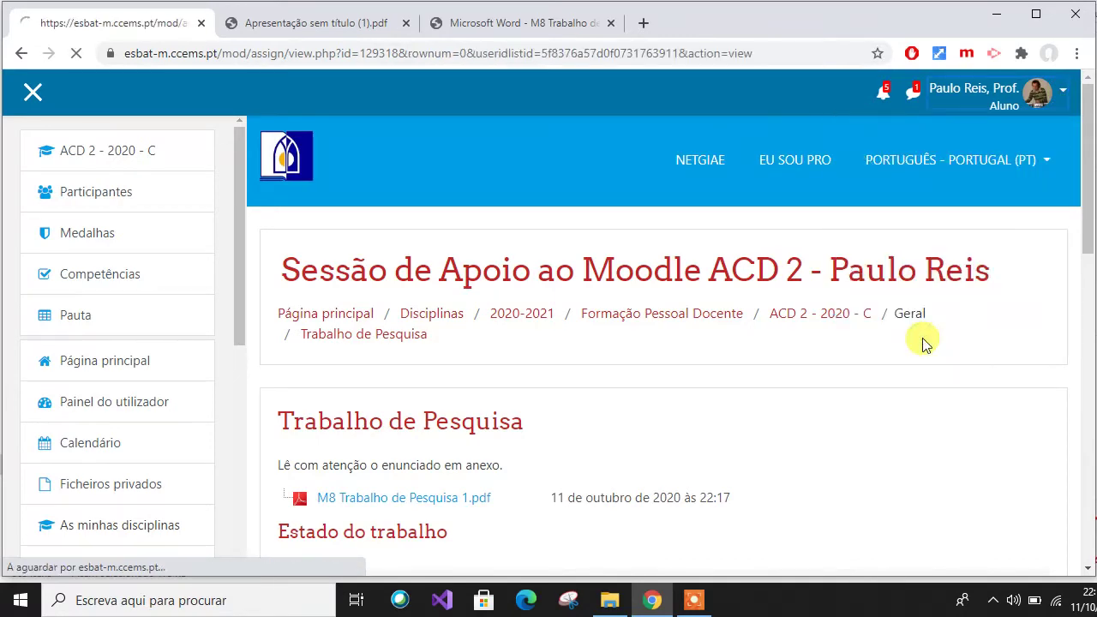
scroll(610, 310, down, 2)
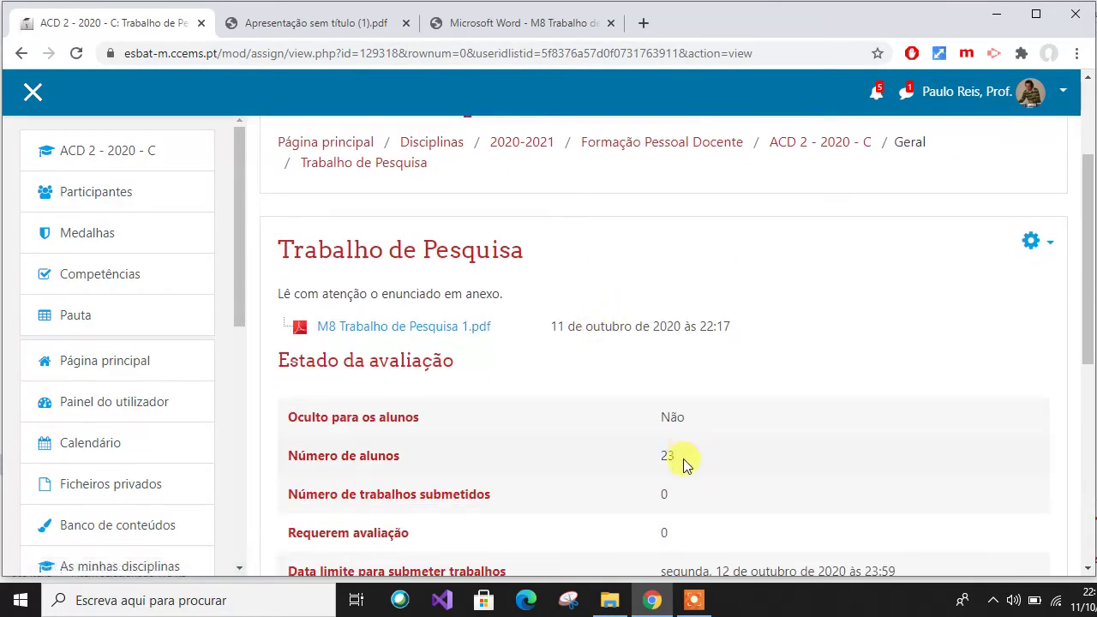
scroll(712, 444, down, 1)
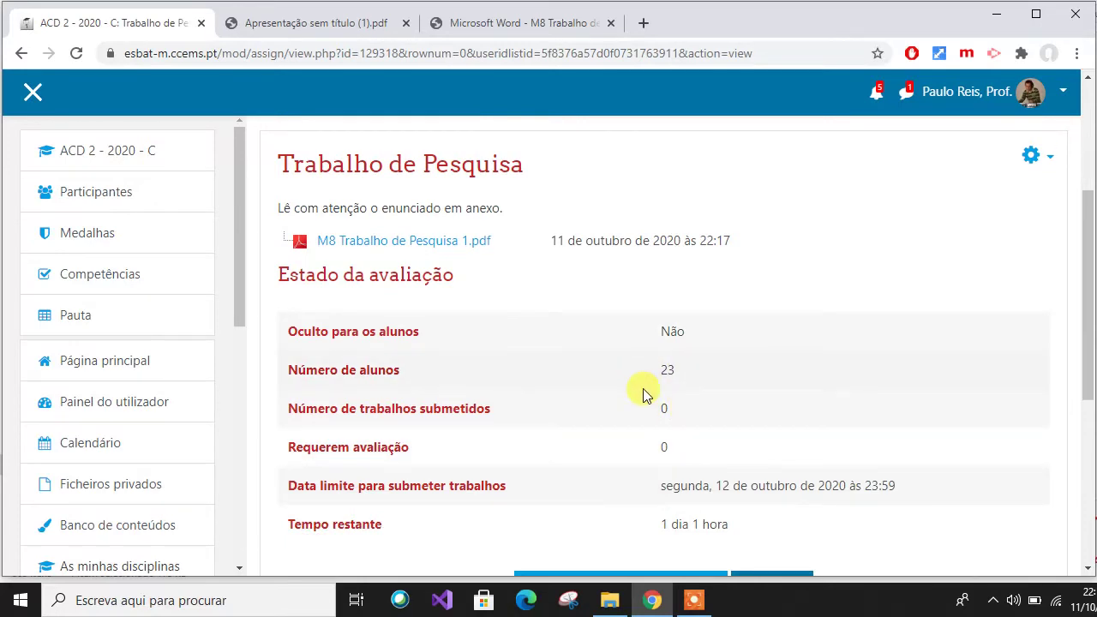
scroll(634, 394, down, 2)
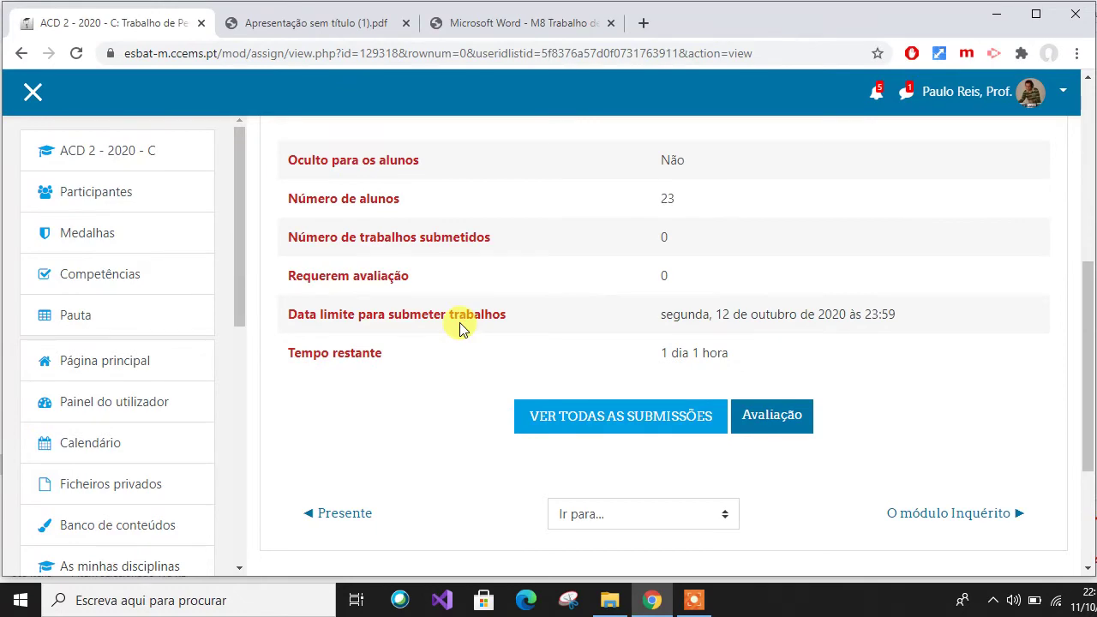
scroll(441, 368, down, 1)
scroll(514, 386, up, 6)
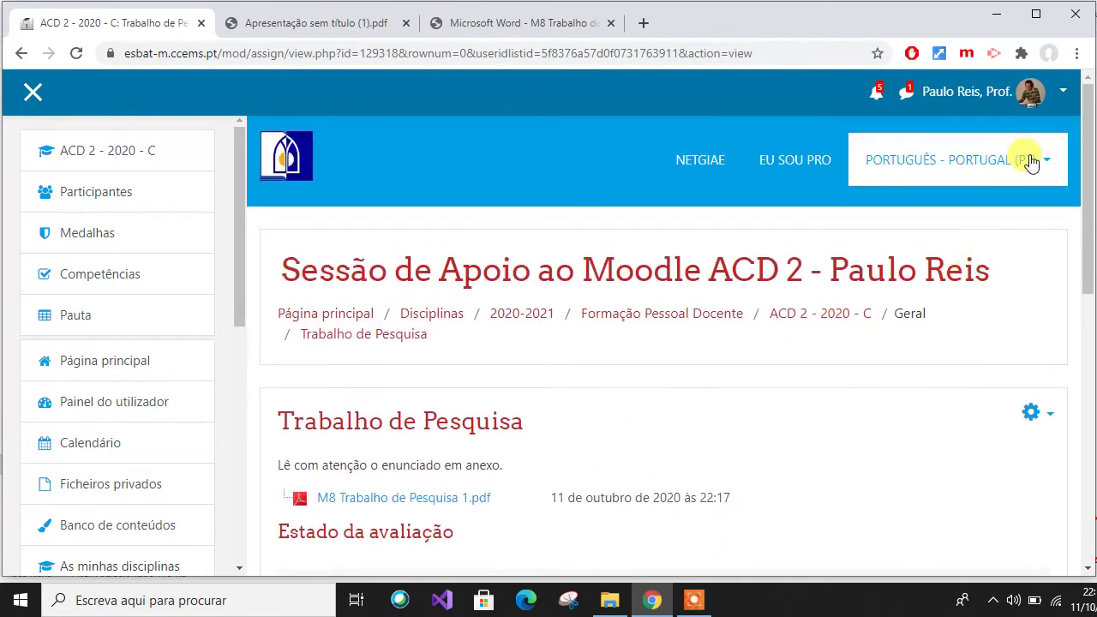
Log out and sign in with the other student's username and password.
click(1062, 96)
click(940, 299)
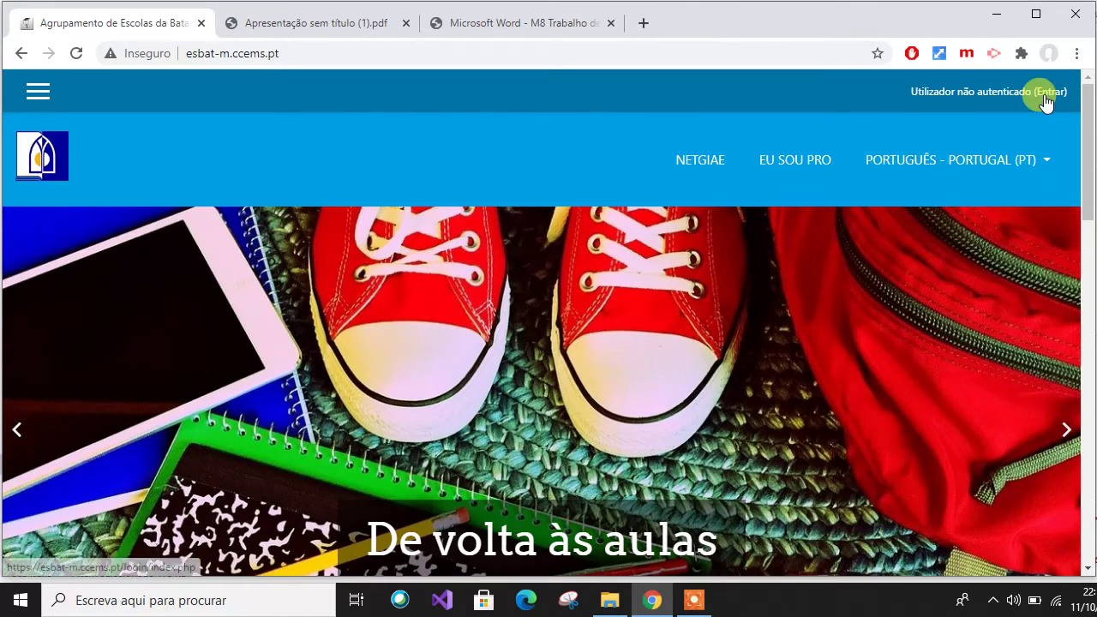
click(1044, 94)
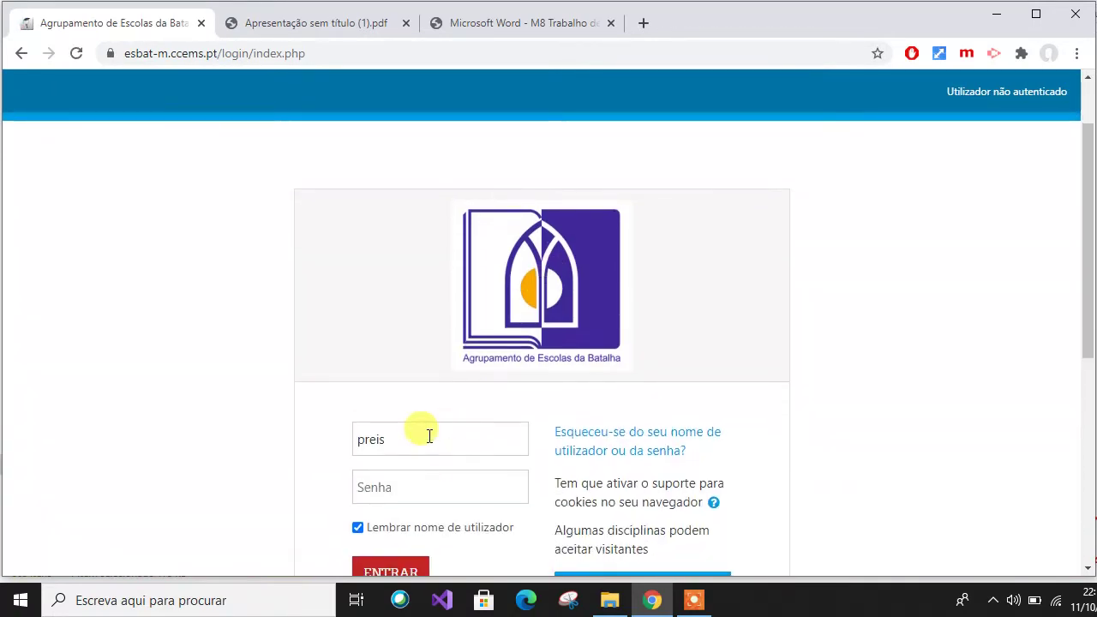
drag(429, 436, 347, 450)
text(to)
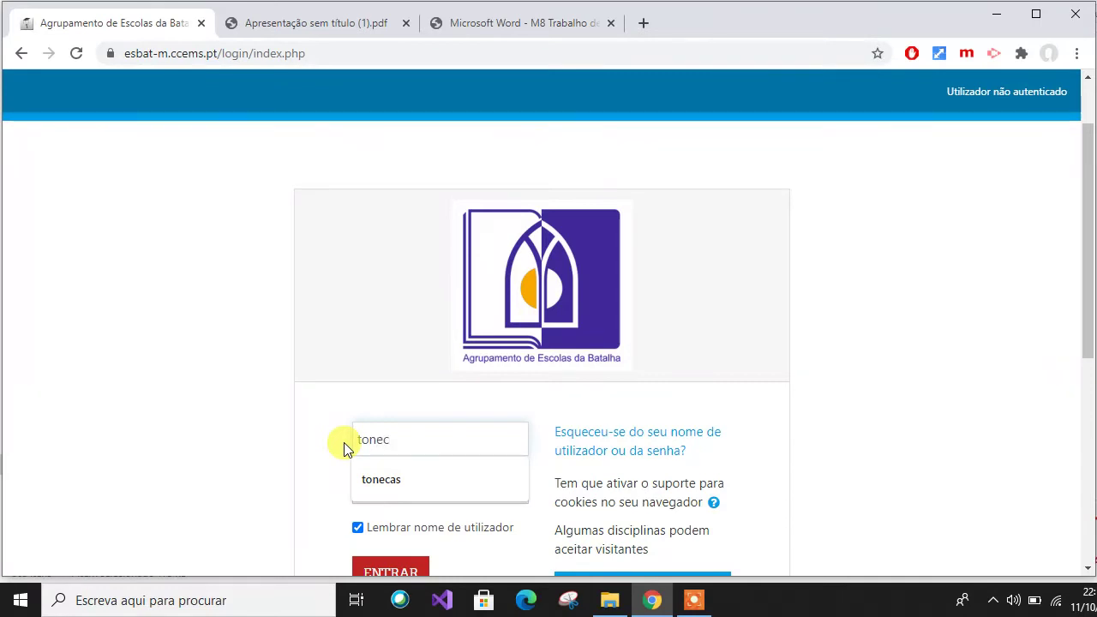
text(nec)
click(369, 478)
click(398, 482)
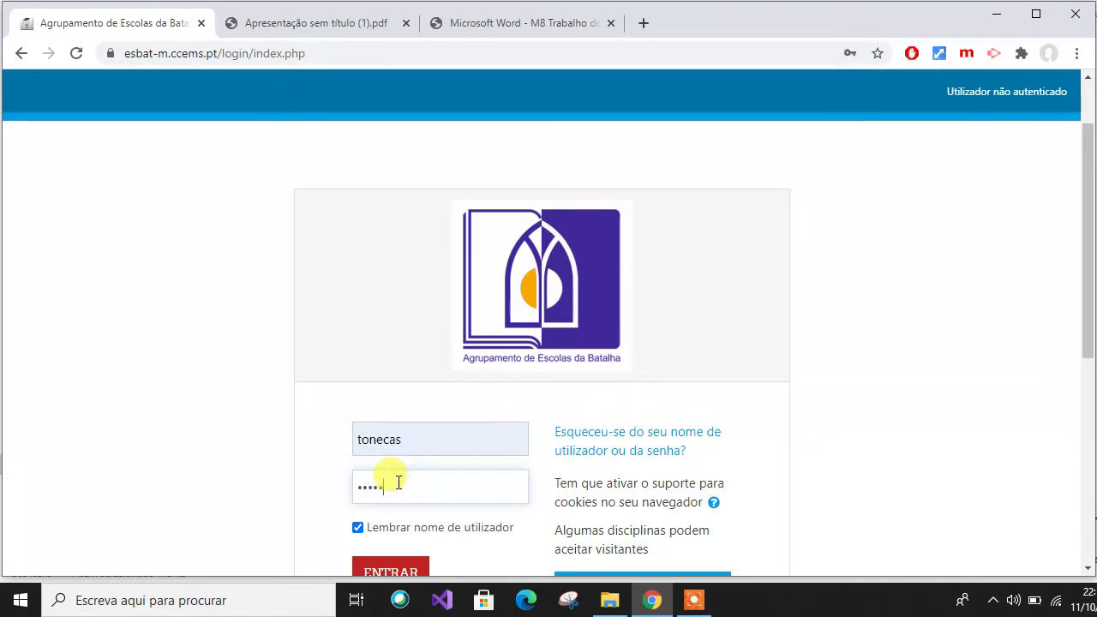
Open ACD 2 - 2020 - C, then Trabalho de Pesquisa, and download 'M8 Trabalho de Pesquisa 1.pdf'.
scroll(237, 345, down, 2)
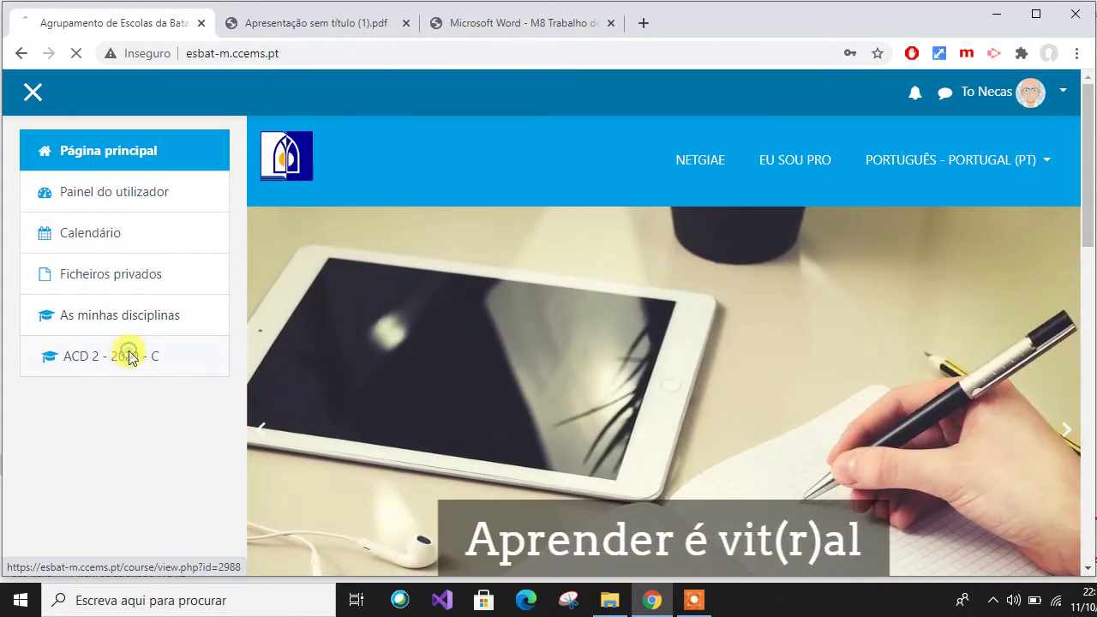
click(126, 369)
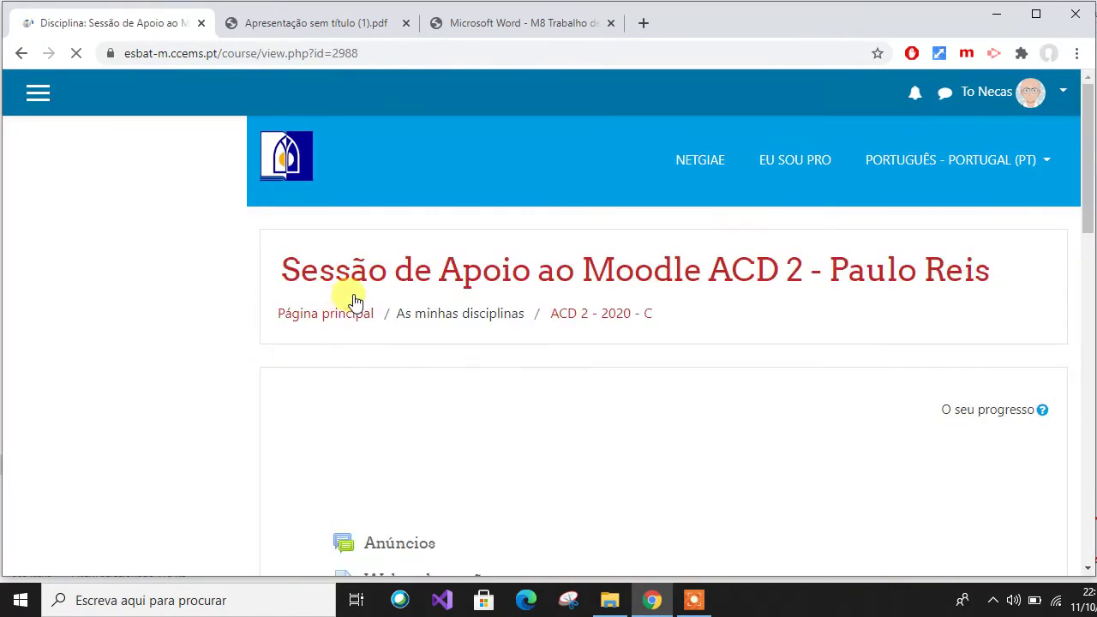
scroll(502, 283, down, 3)
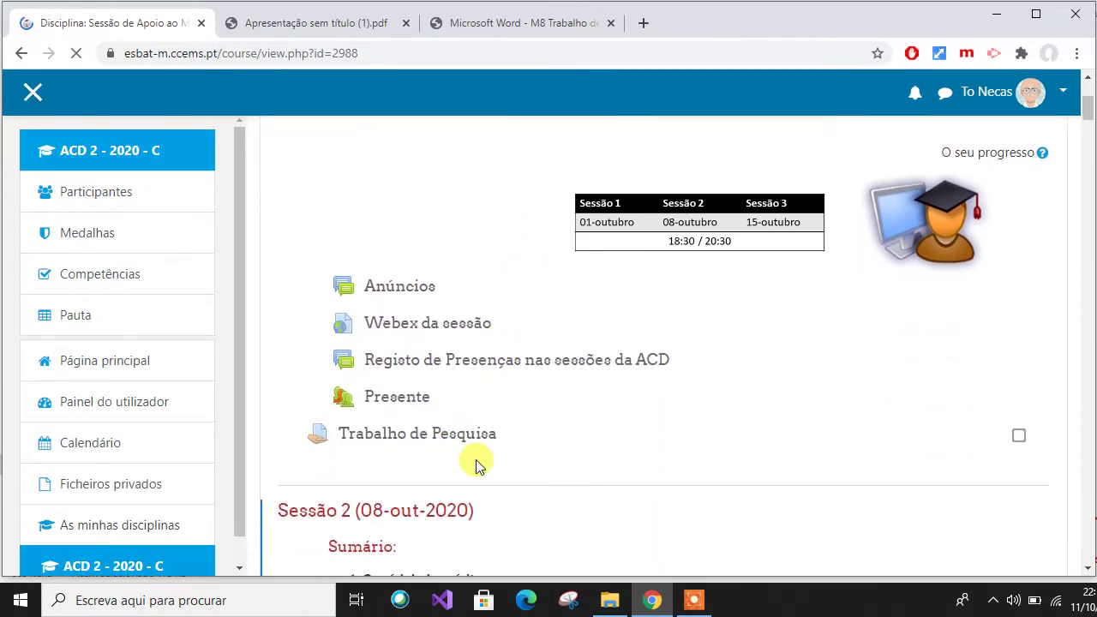
scroll(813, 344, down, 1)
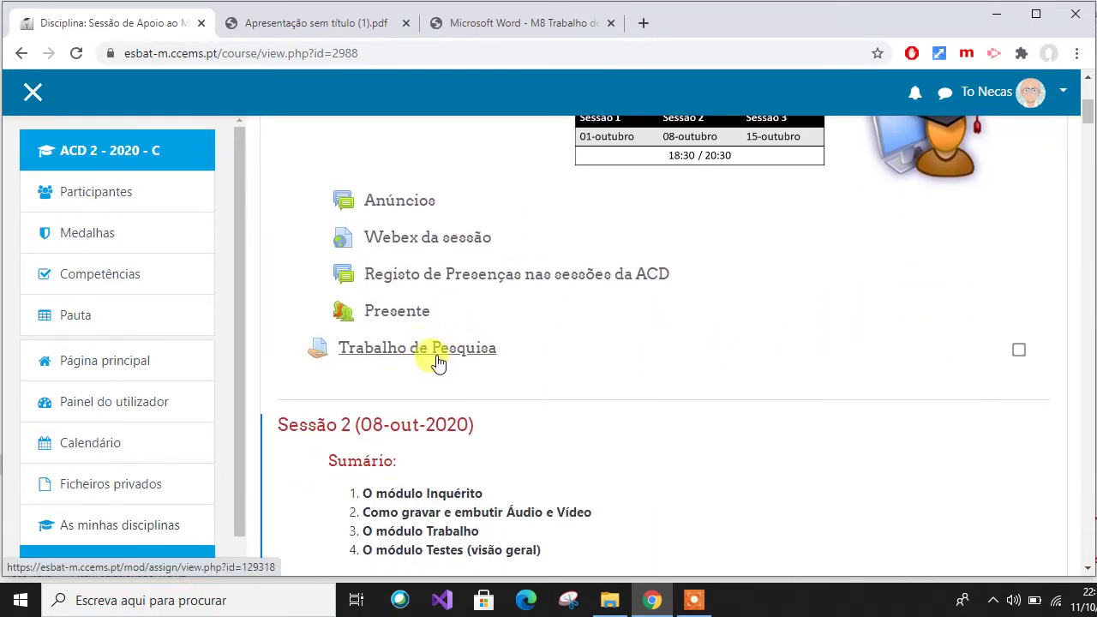
click(440, 356)
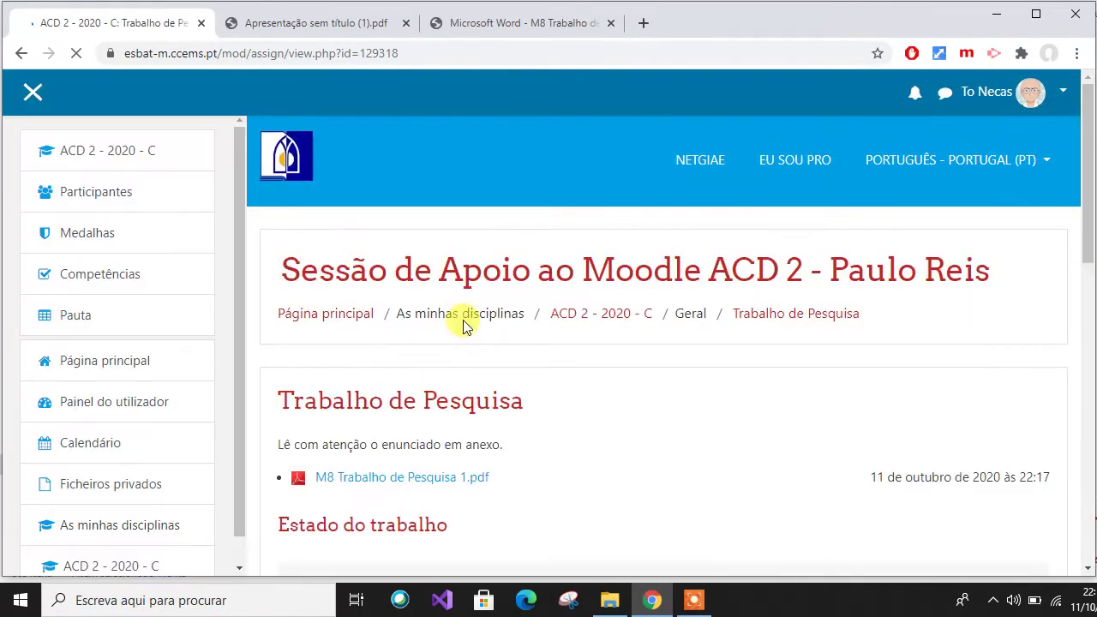
scroll(446, 334, down, 2)
click(411, 311)
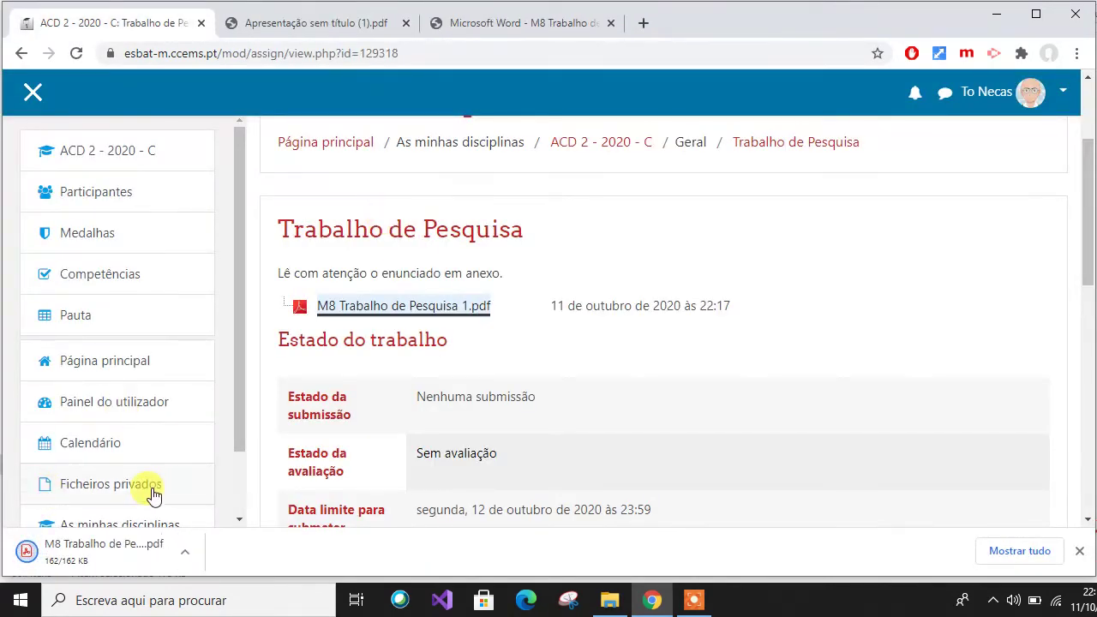
Read the downloaded 'M8 Trabalho de Pesquisa 1.pdf' brief, then return to the assignment page.
click(98, 555)
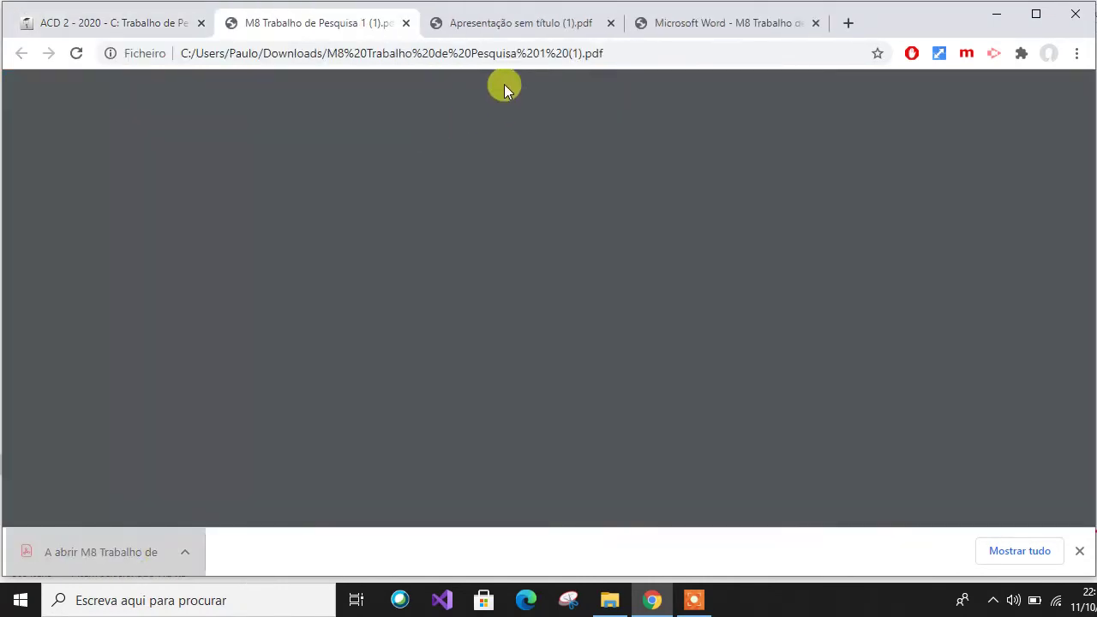
scroll(463, 323, down, 10)
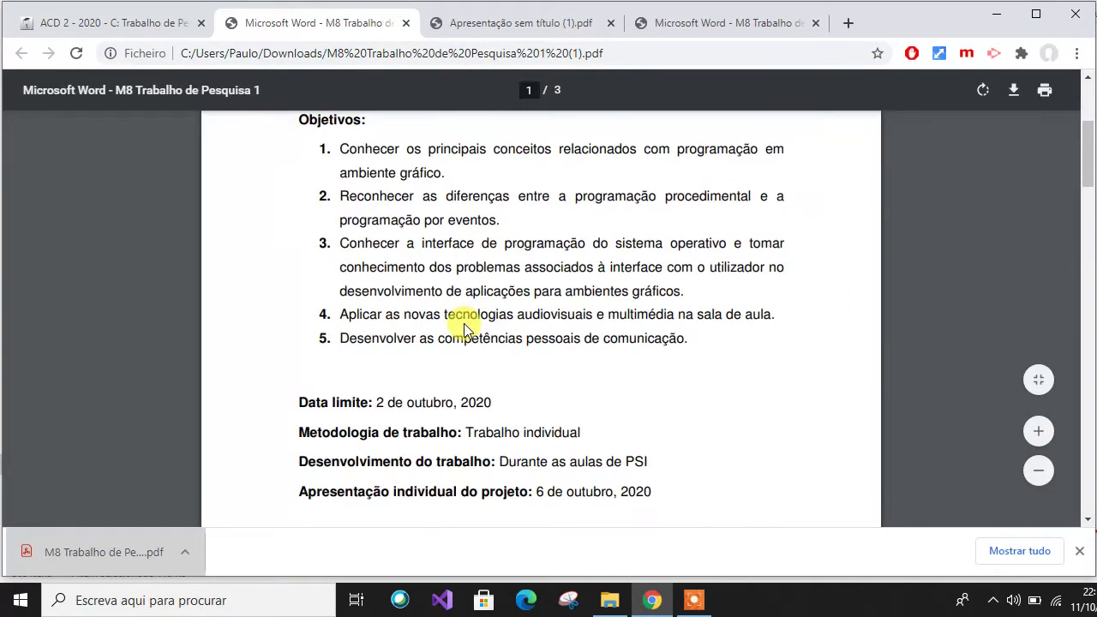
scroll(464, 323, down, 5)
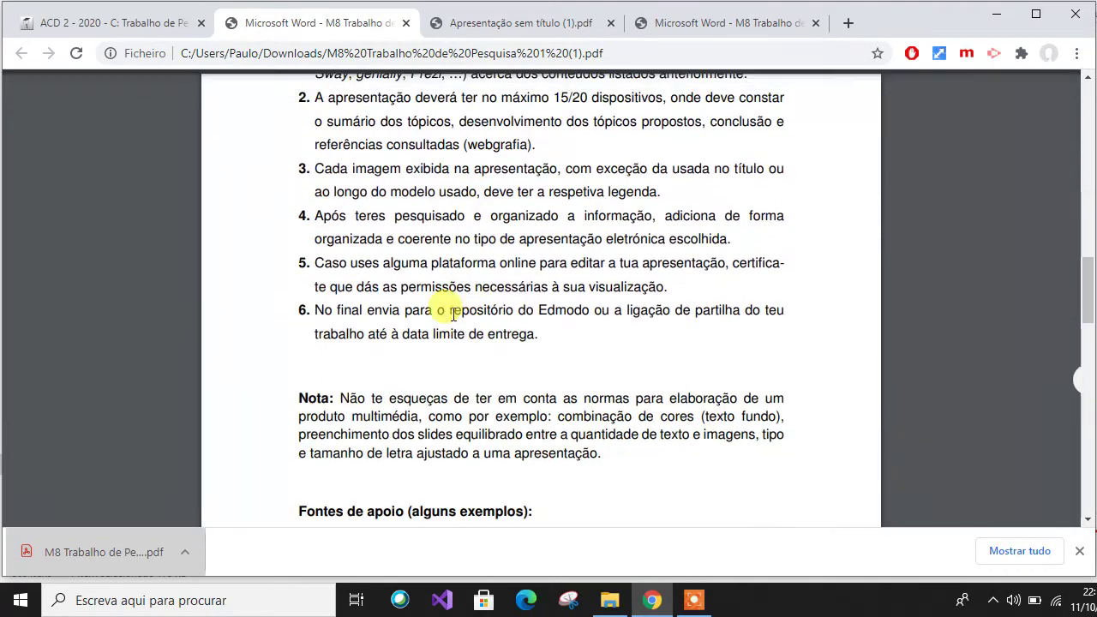
click(81, 23)
scroll(557, 335, down, 3)
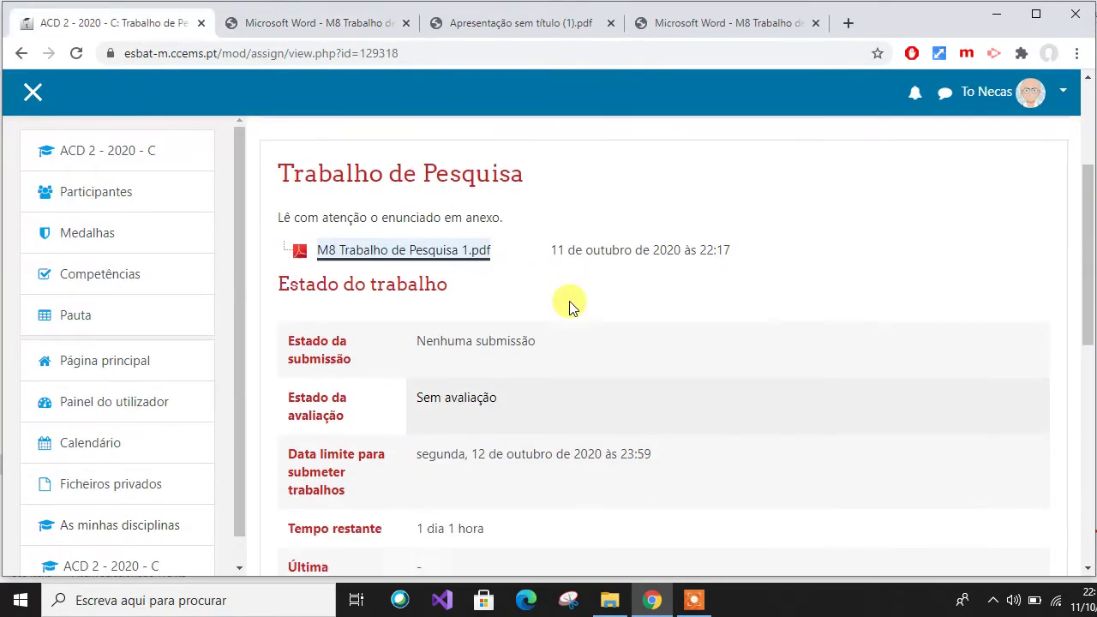
scroll(548, 403, down, 1)
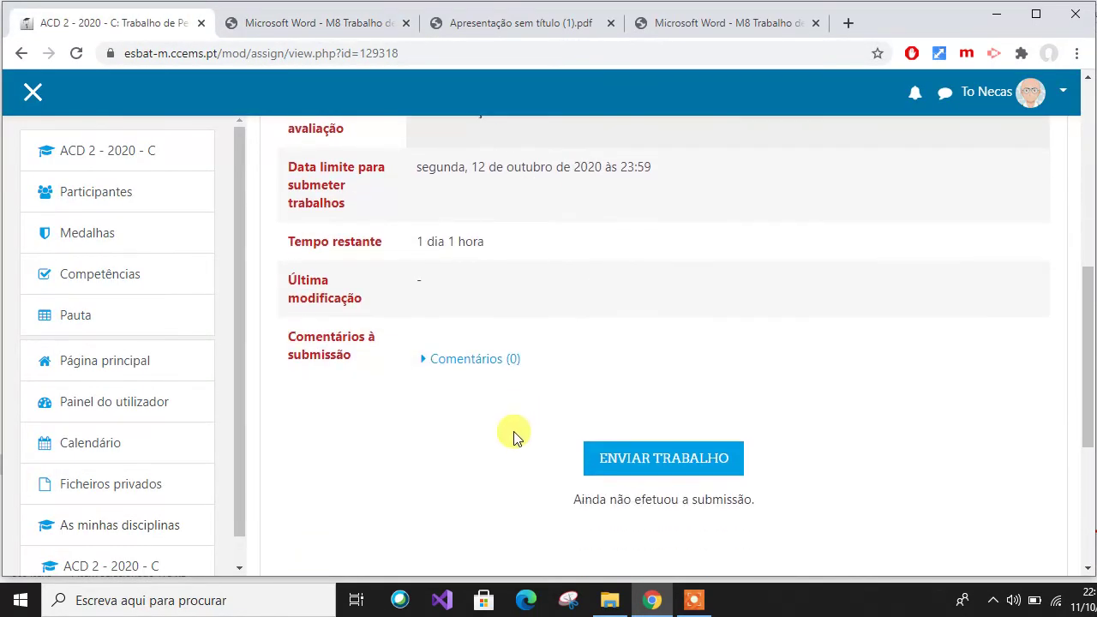
Upload 'Apresentação sem título (1).pdf' from the downloads folder as the submission and save it.
click(651, 465)
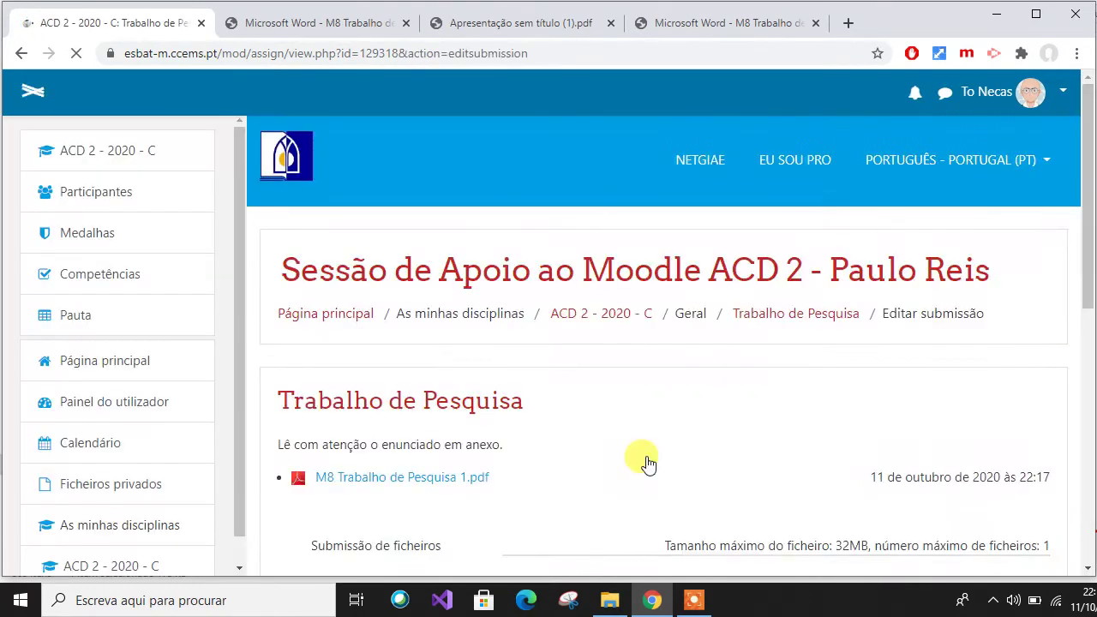
scroll(766, 257, down, 4)
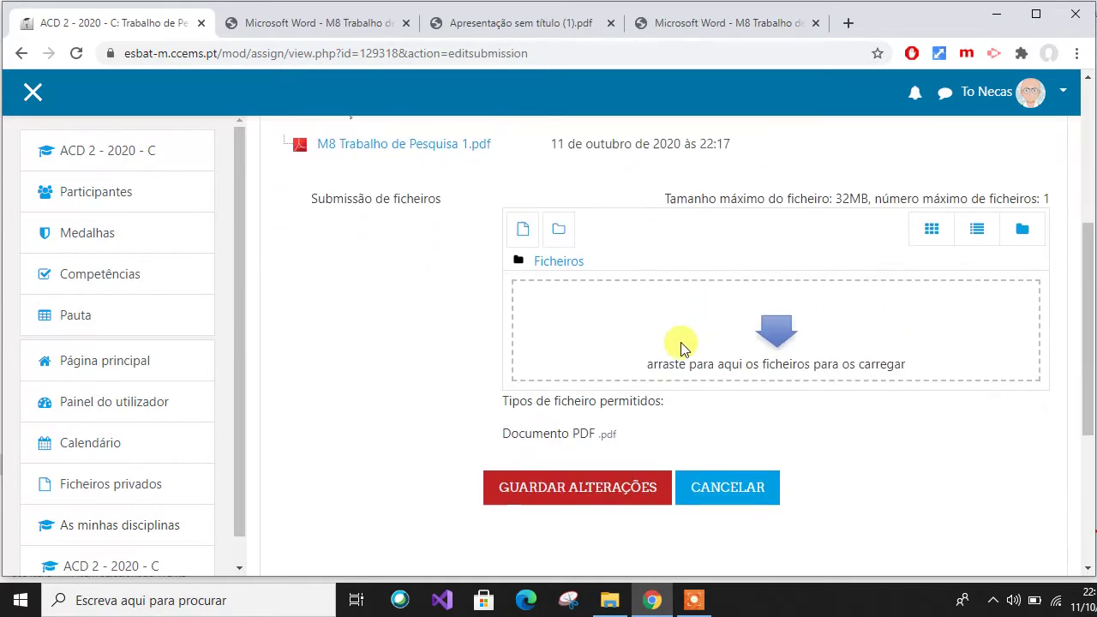
click(607, 601)
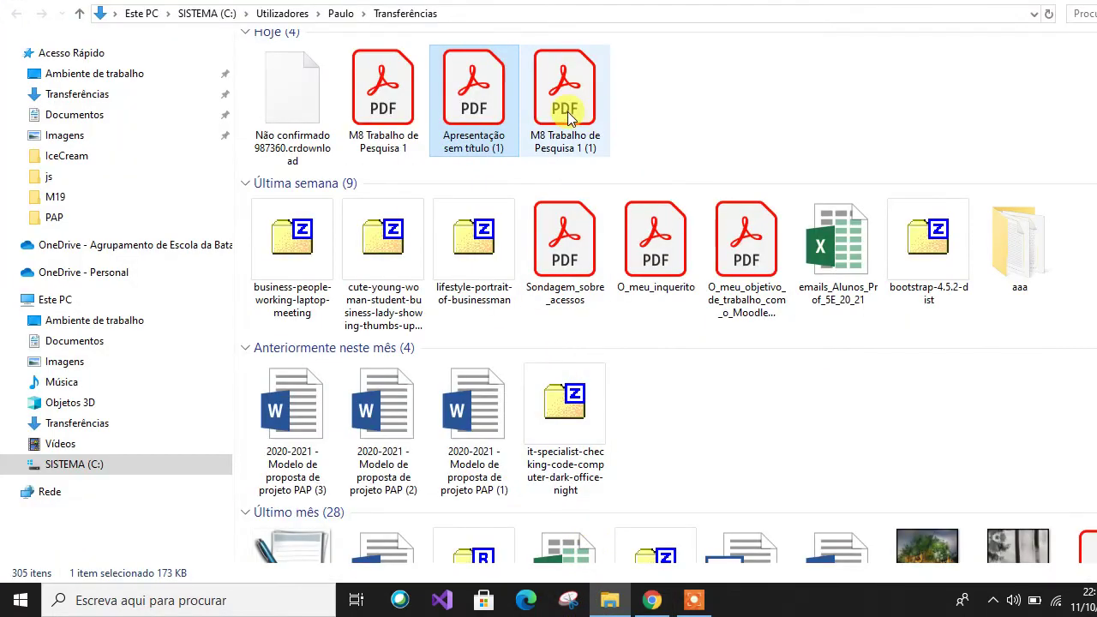
drag(480, 103, 729, 365)
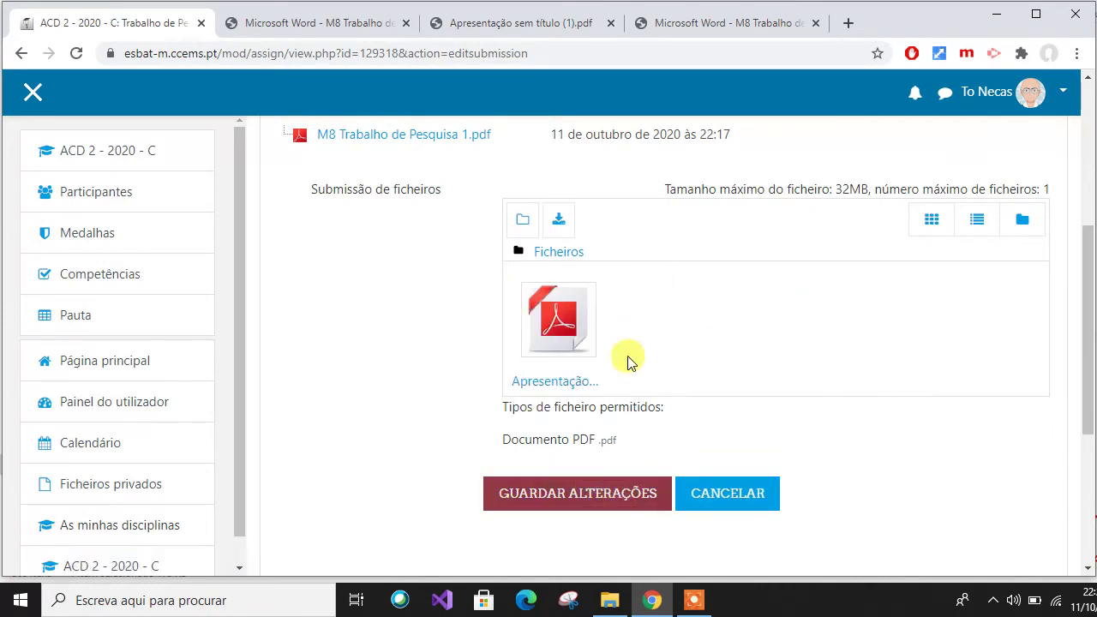
click(614, 499)
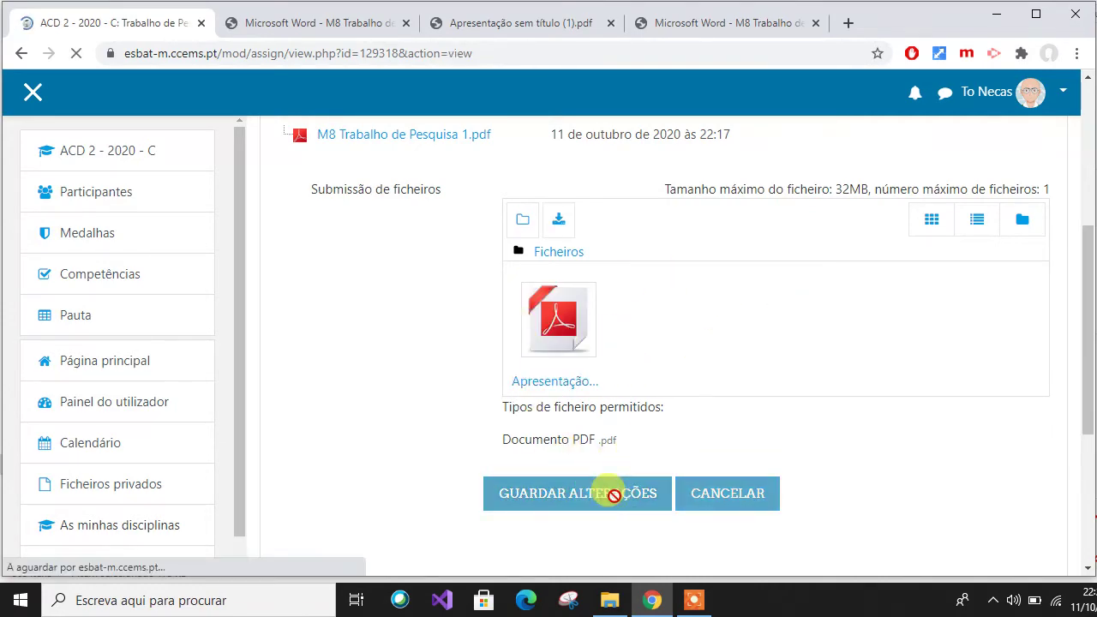
Verify the status reads 'Submetido para avaliação' with the presentation PDF attached.
scroll(580, 437, down, 2)
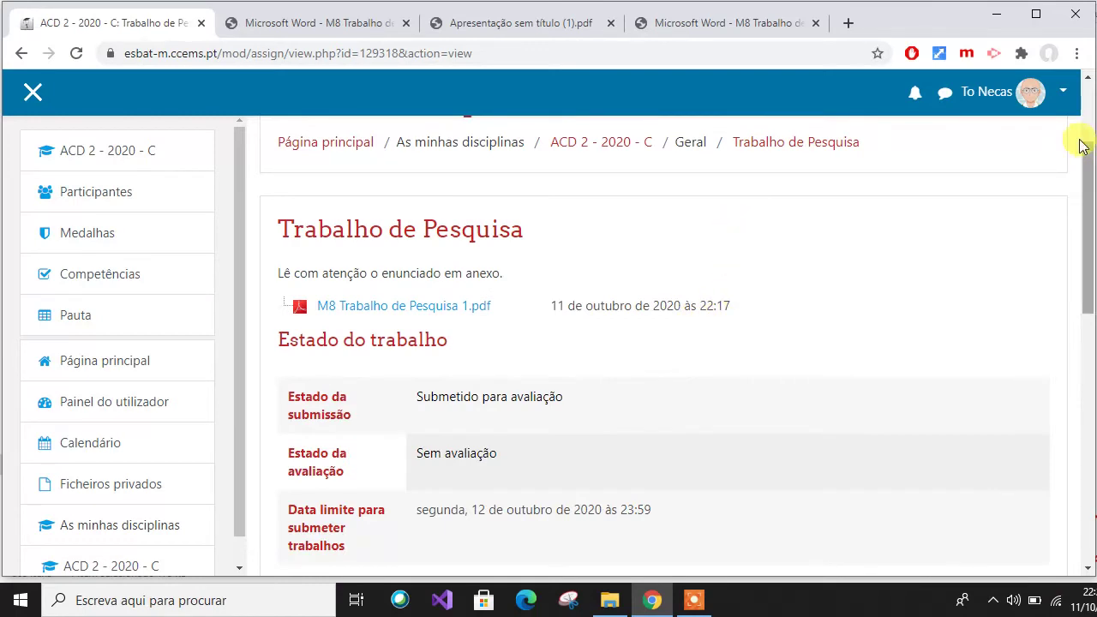
scroll(364, 320, down, 1)
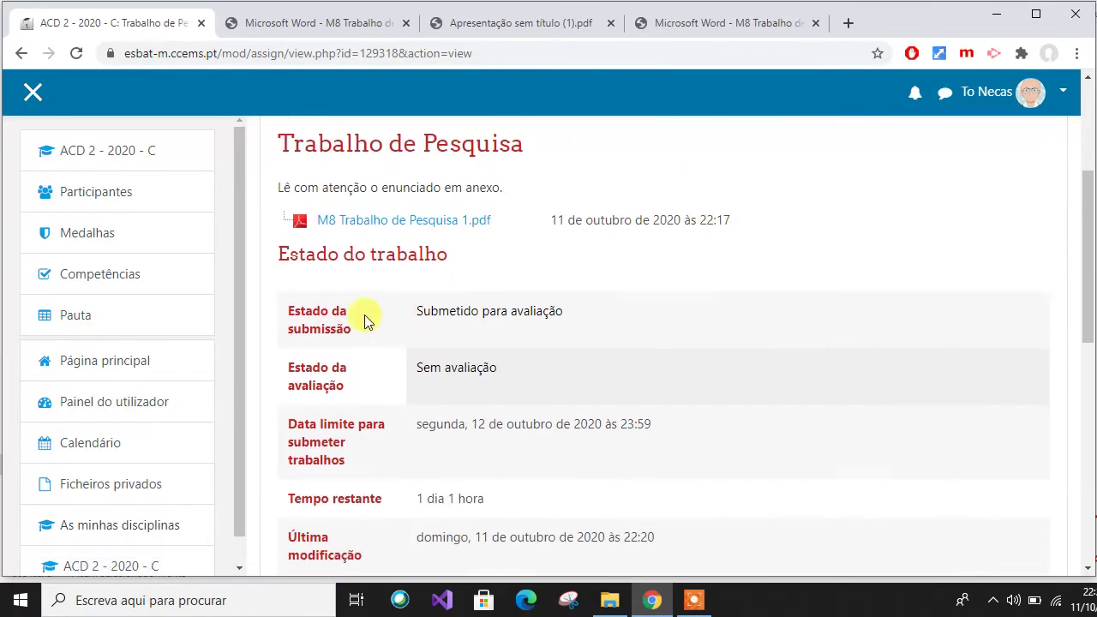
scroll(408, 274, down, 1)
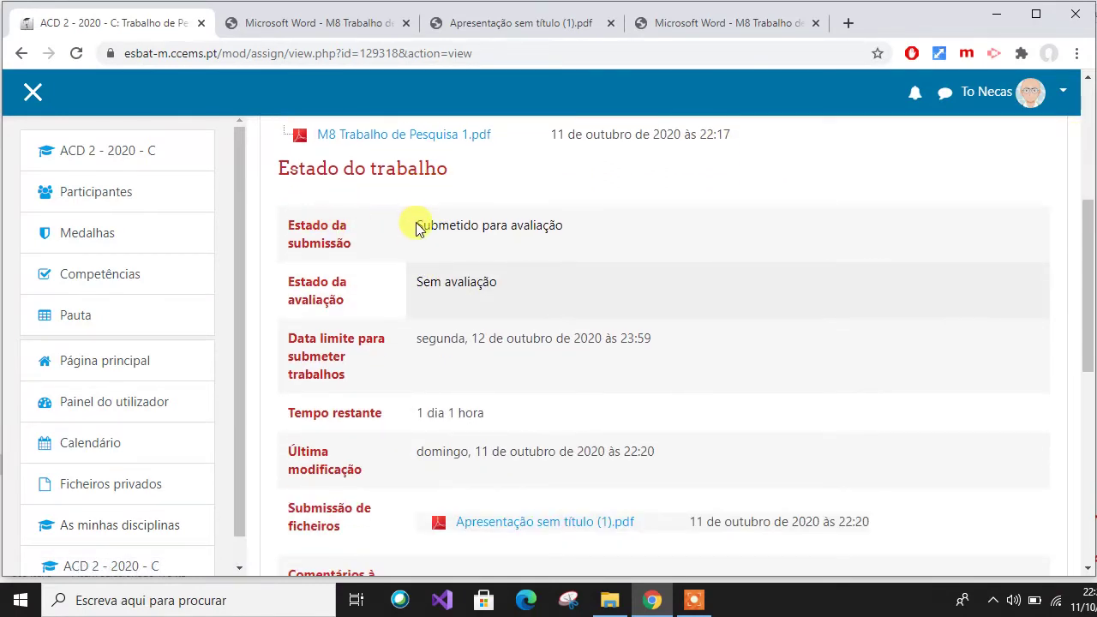
drag(480, 225, 565, 228)
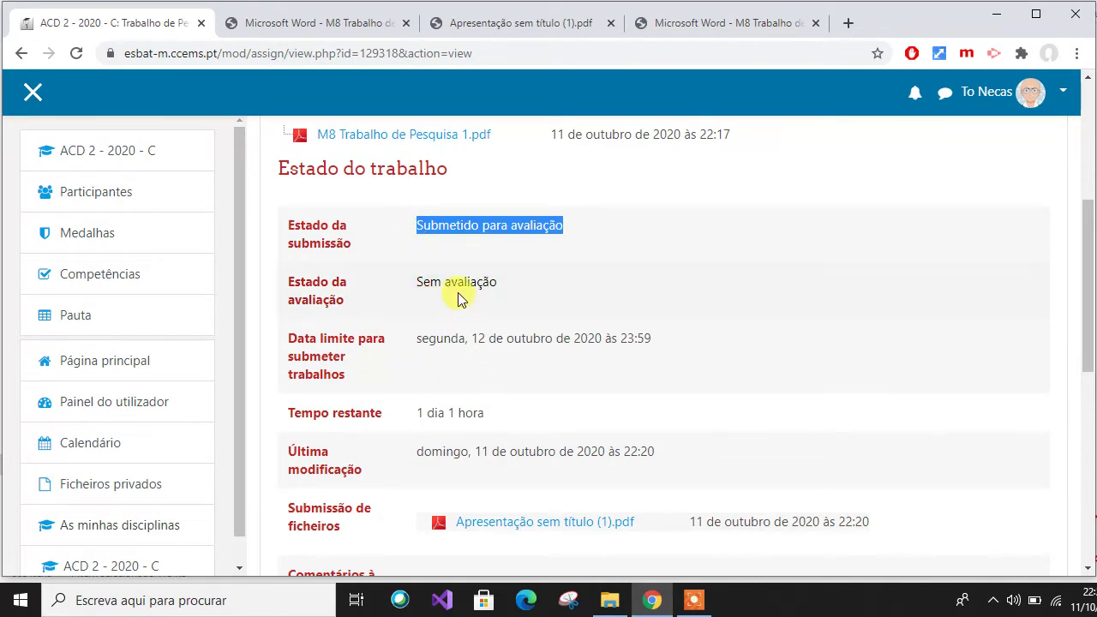
scroll(548, 422, down, 3)
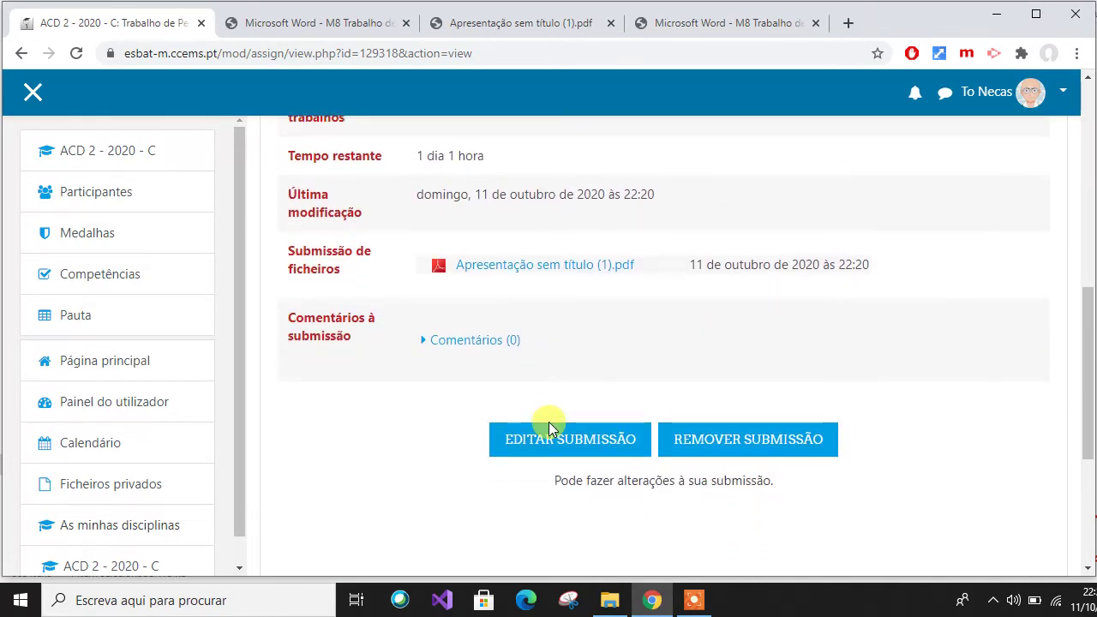
scroll(548, 421, up, 3)
scroll(549, 421, up, 4)
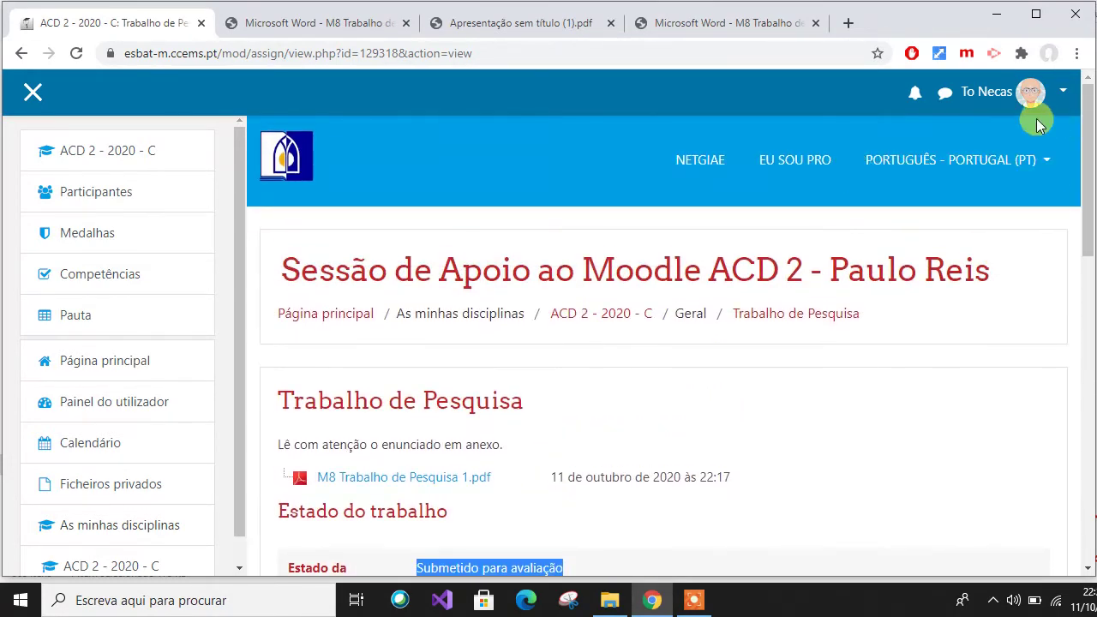
Sign out of the student account and sign in with the teacher's saved username and password.
click(1061, 96)
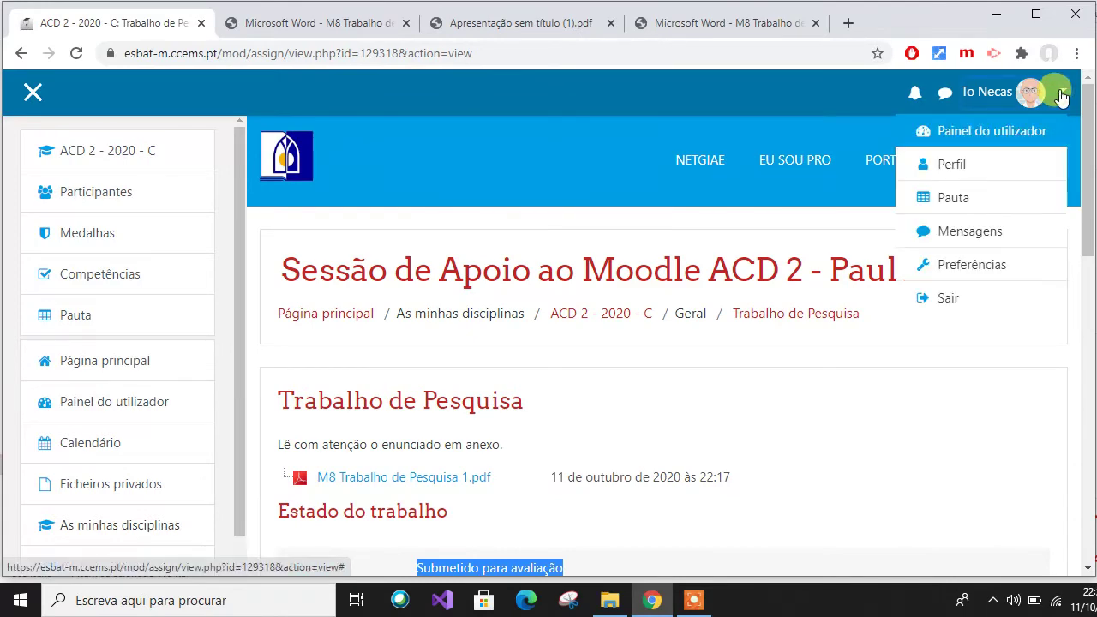
click(963, 313)
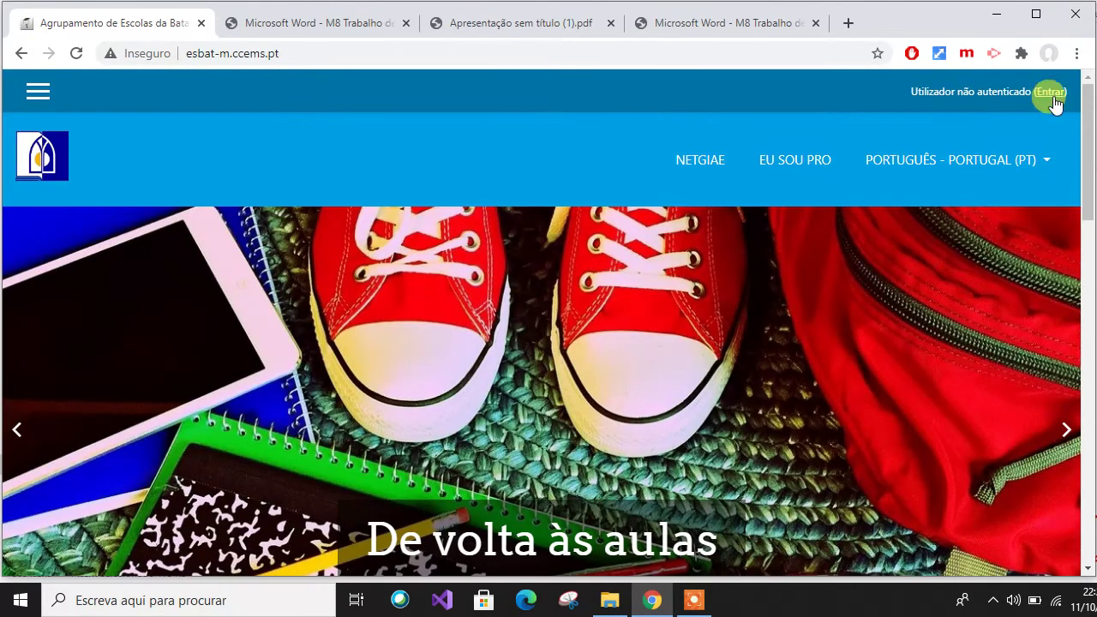
click(1050, 91)
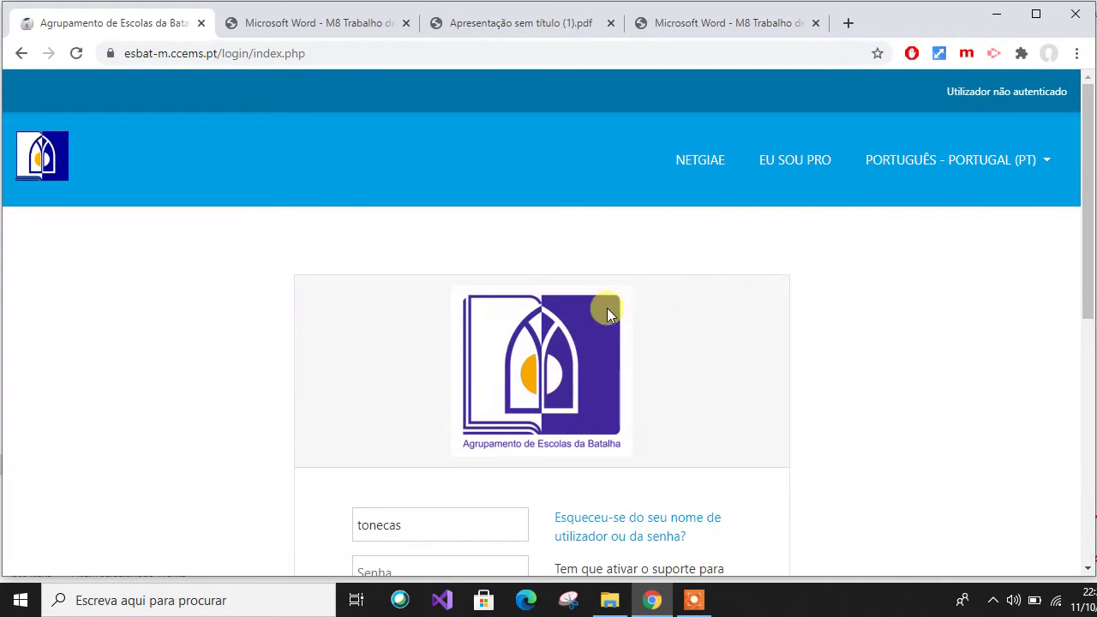
scroll(607, 313, down, 2)
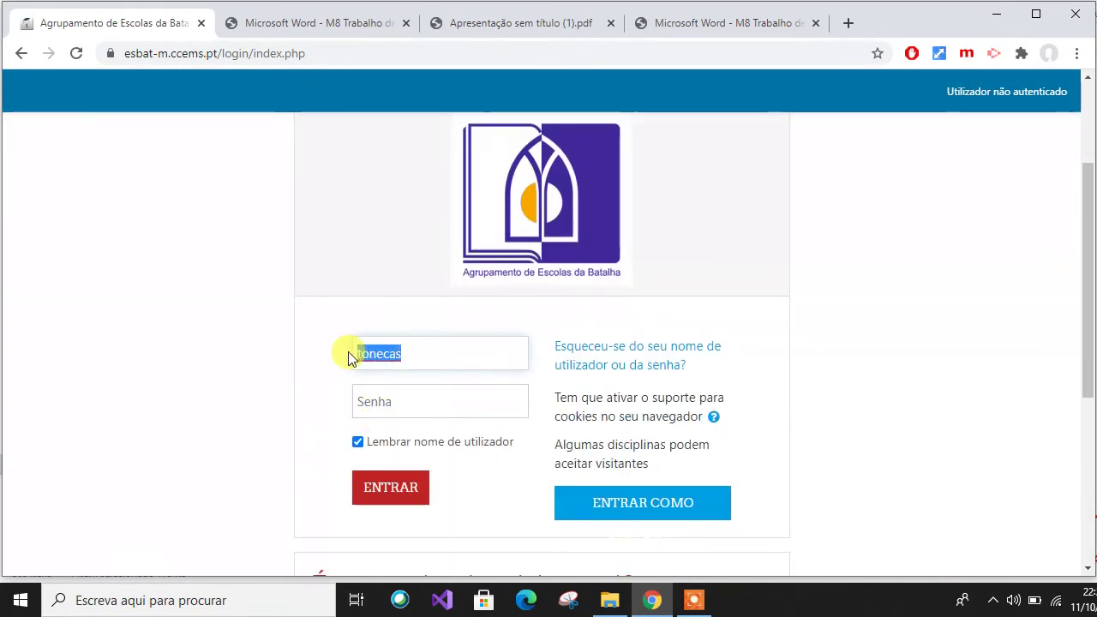
text(pr)
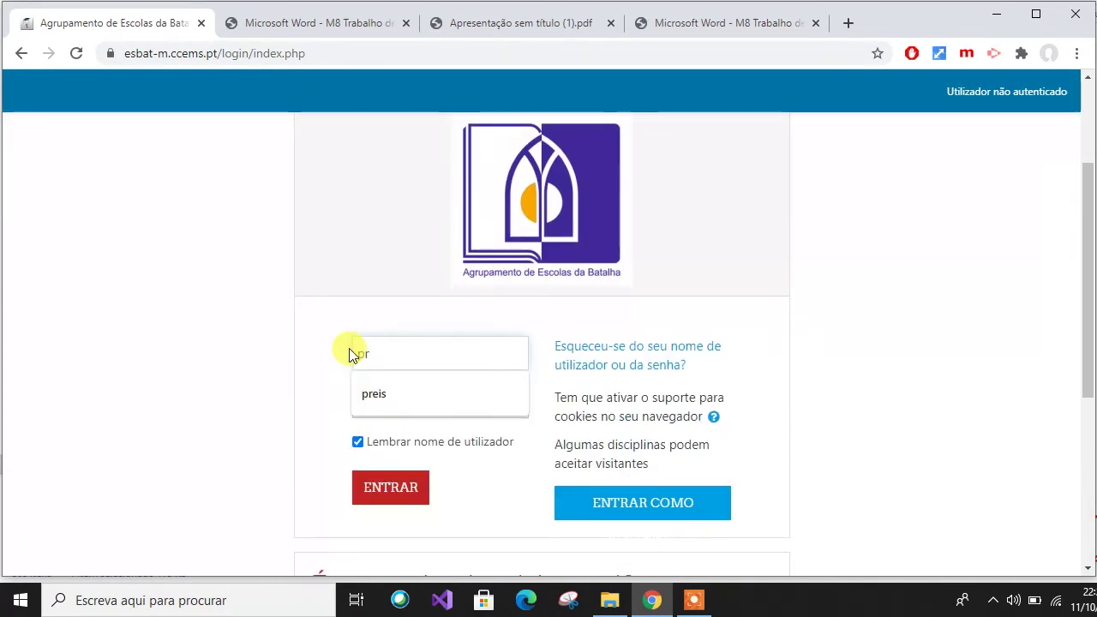
click(368, 393)
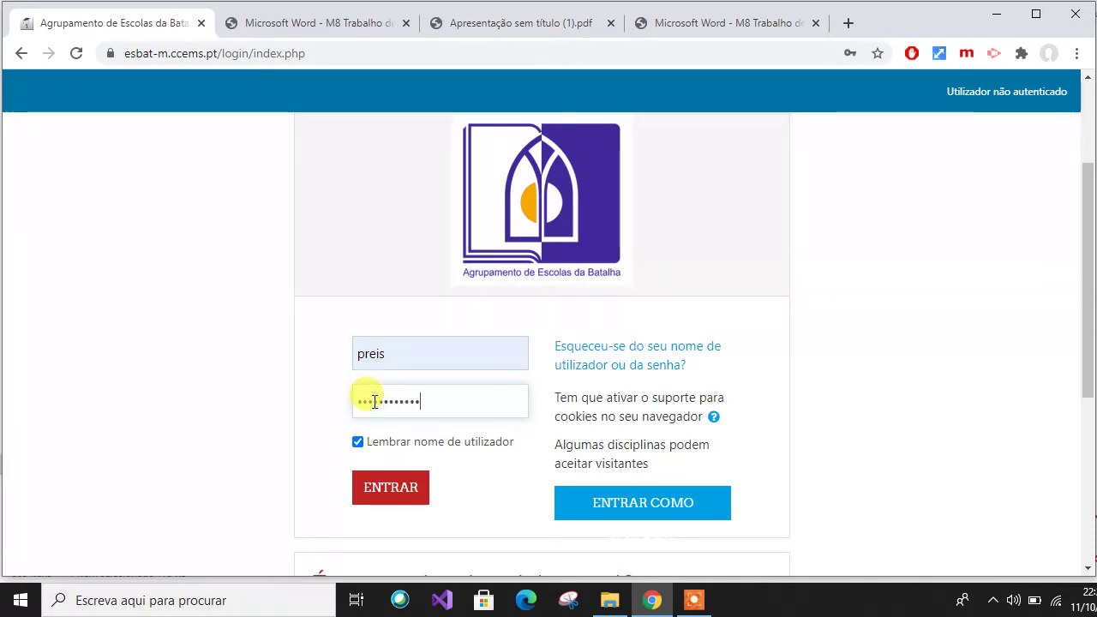
click(408, 497)
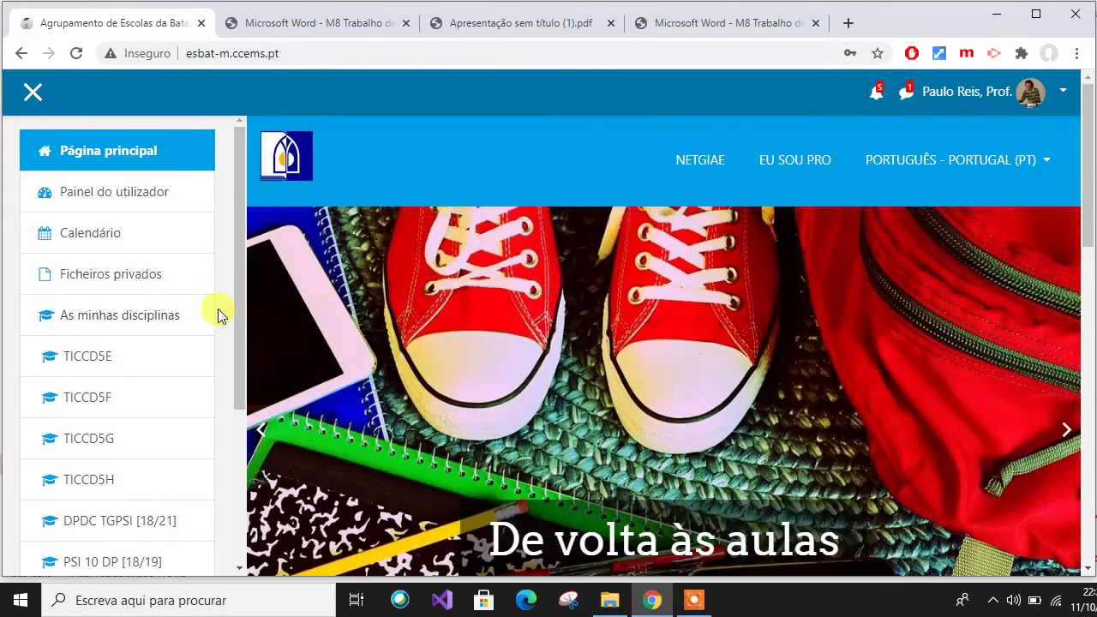
From the dashboard, open the recent course's Trabalho de Pesquisa assignment showing 1 of 23 submitted.
scroll(95, 351, down, 4)
scroll(157, 386, up, 4)
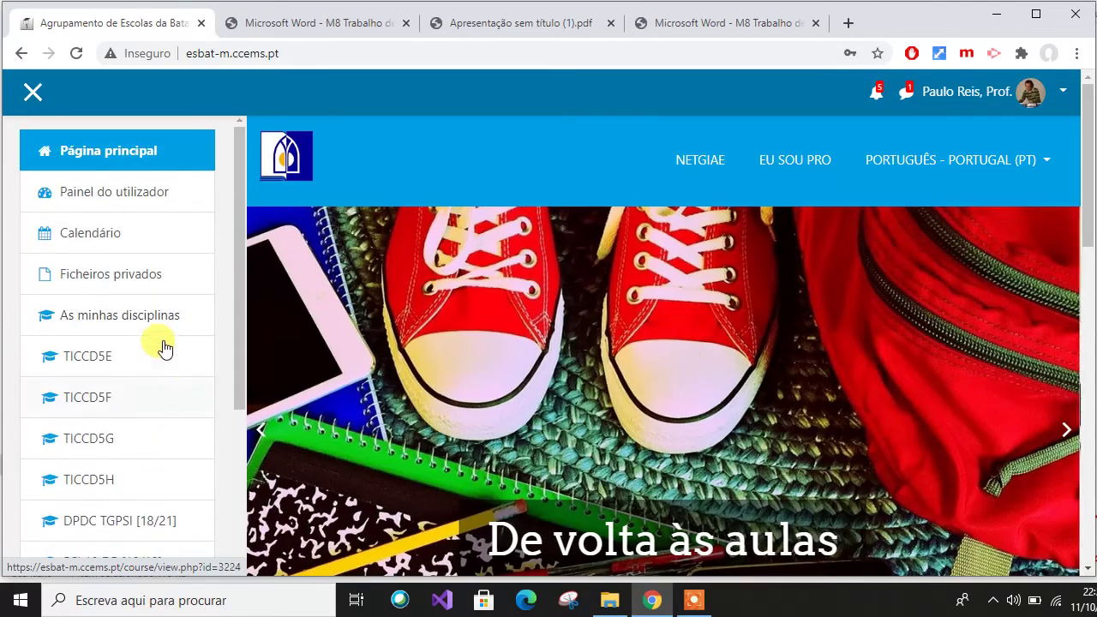
click(139, 190)
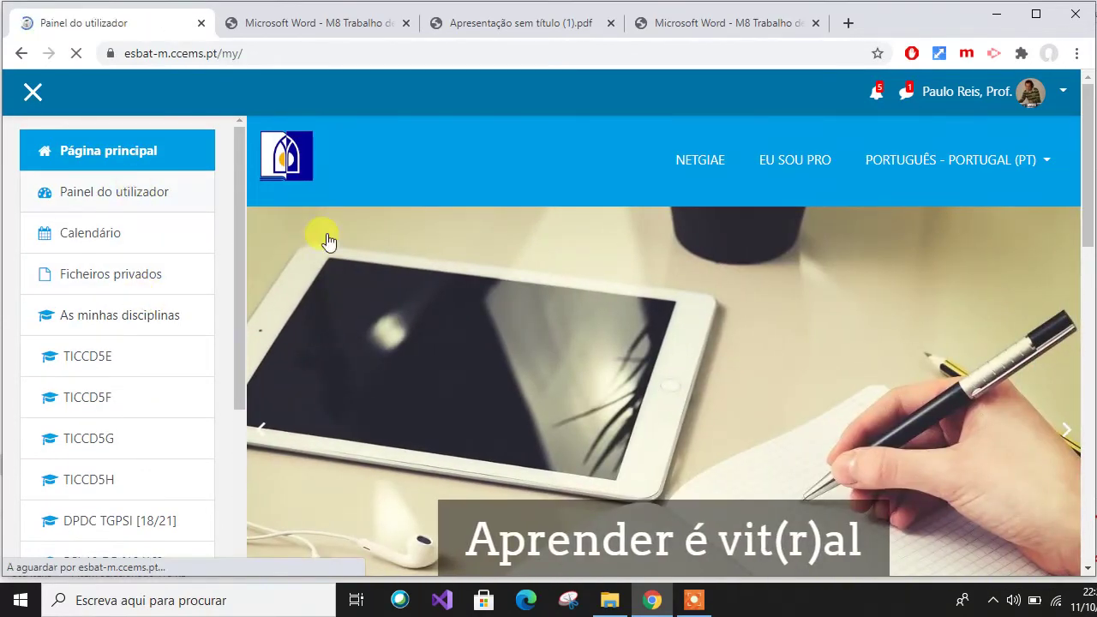
scroll(507, 249, down, 4)
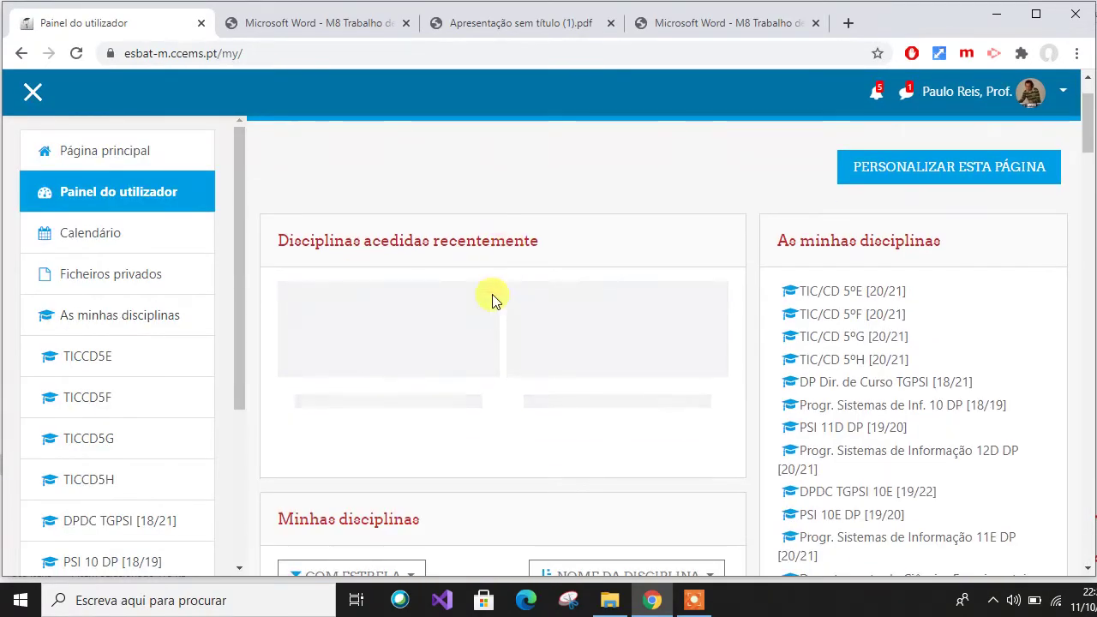
scroll(472, 470, up, 3)
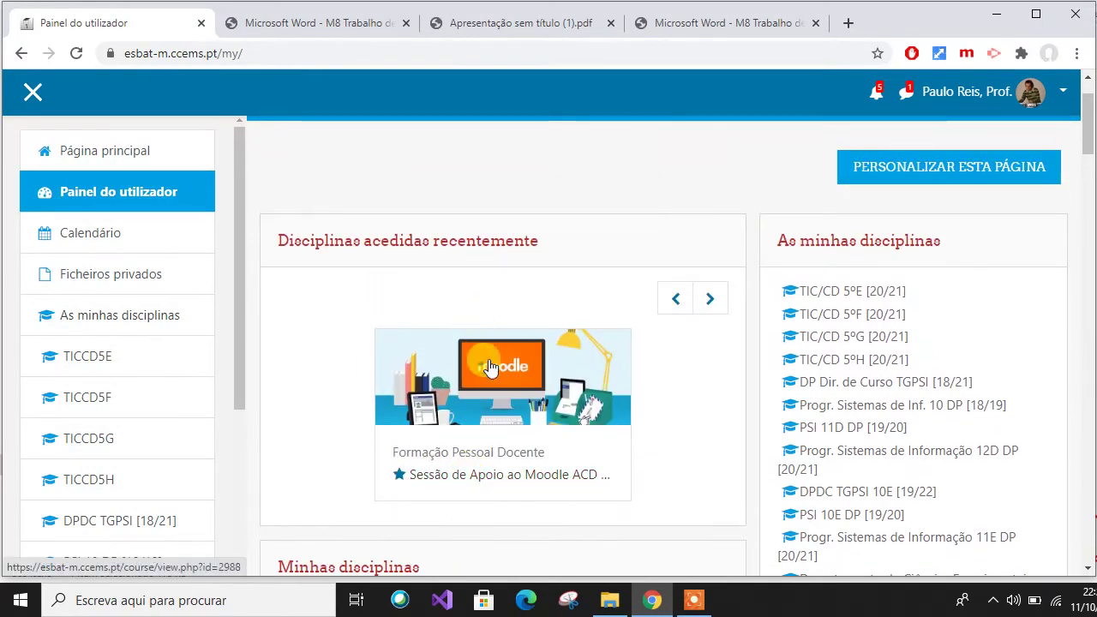
click(509, 383)
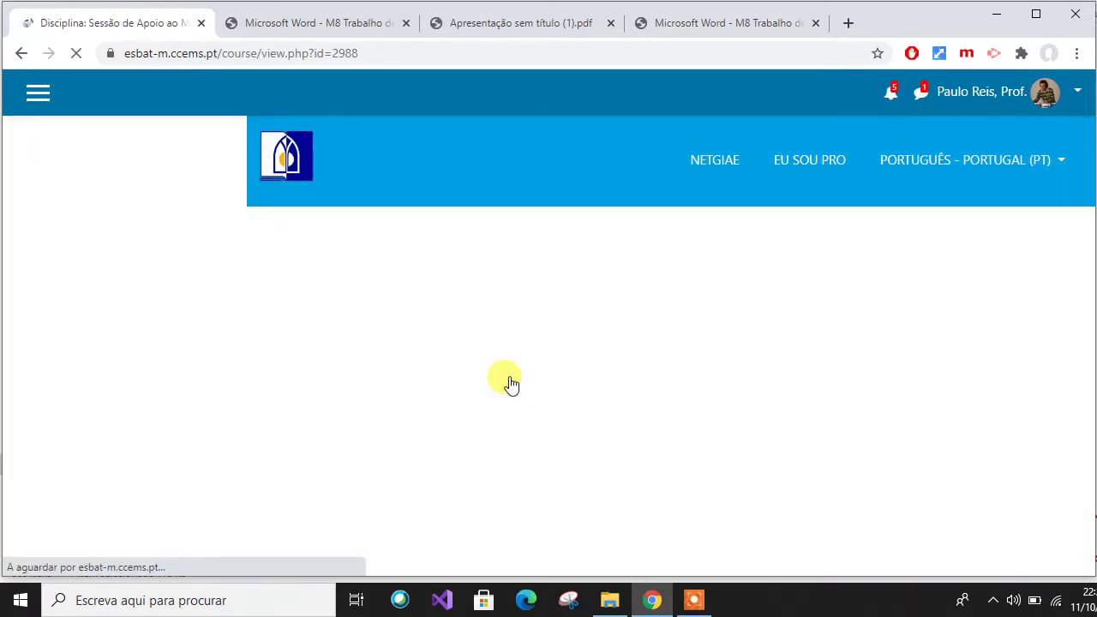
scroll(552, 300, down, 2)
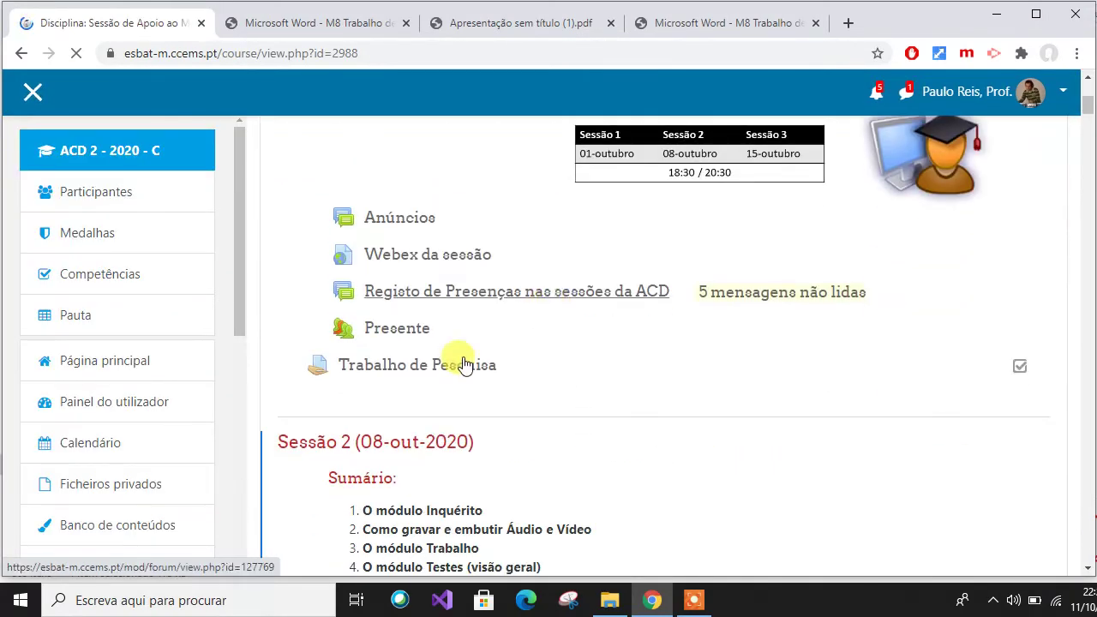
click(448, 362)
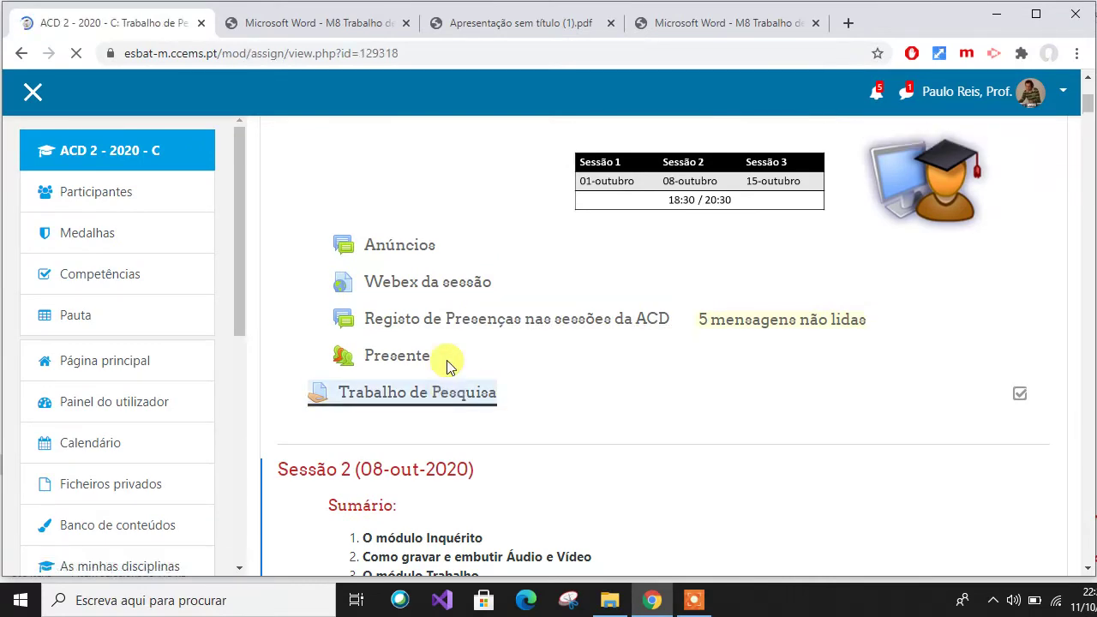
scroll(467, 352, down, 3)
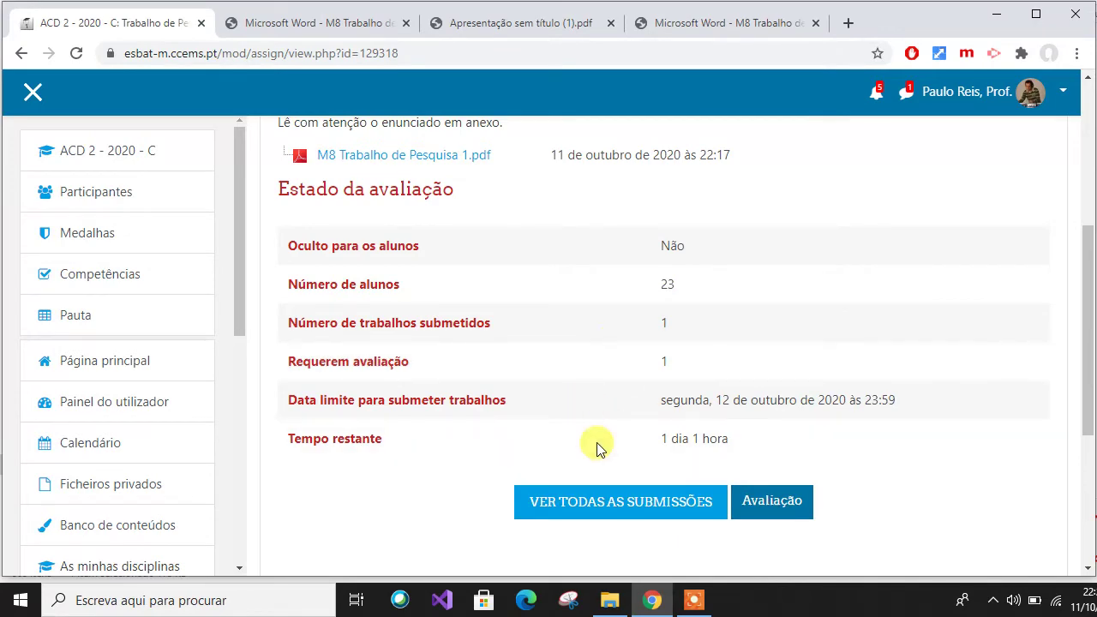
List all submissions, clear the first-name filter with Todos, and open grading for the submitted student.
click(625, 511)
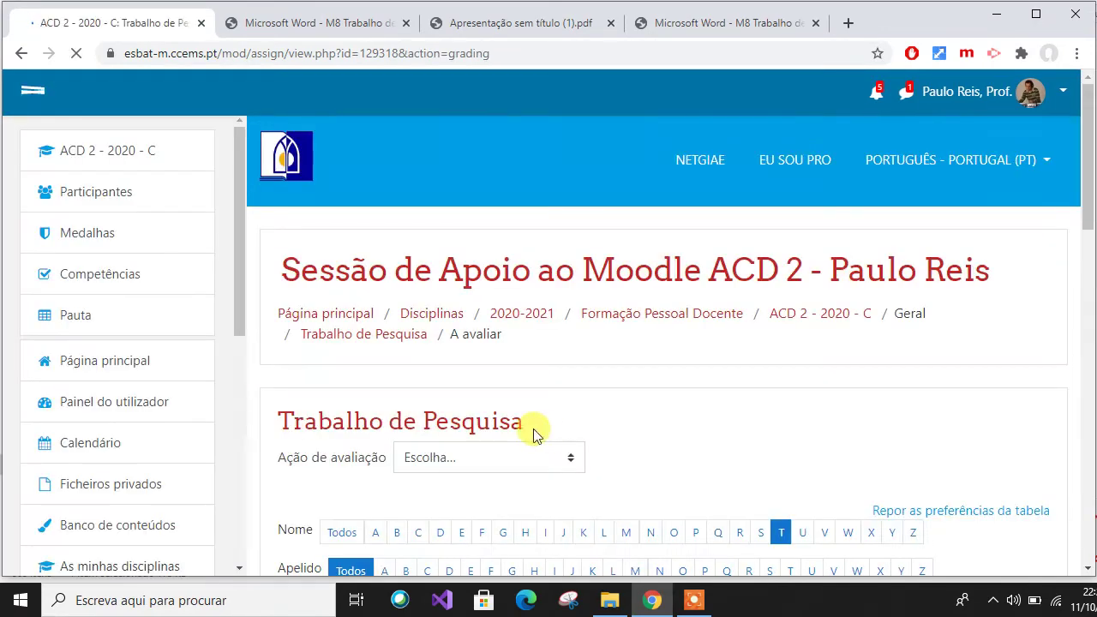
click(361, 540)
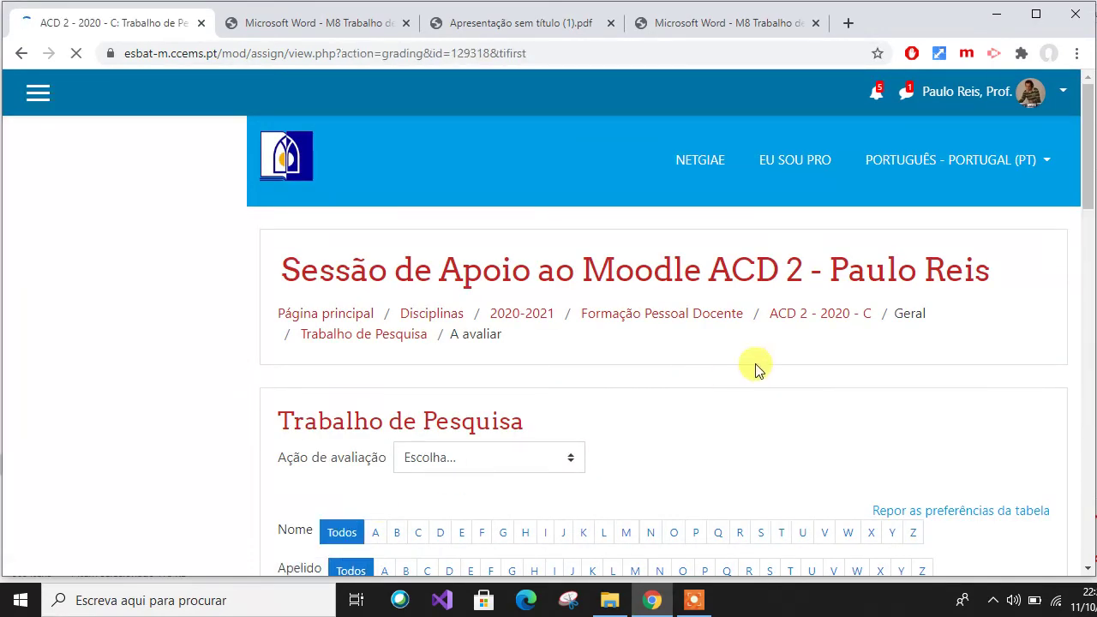
scroll(755, 368, down, 3)
scroll(755, 369, down, 6)
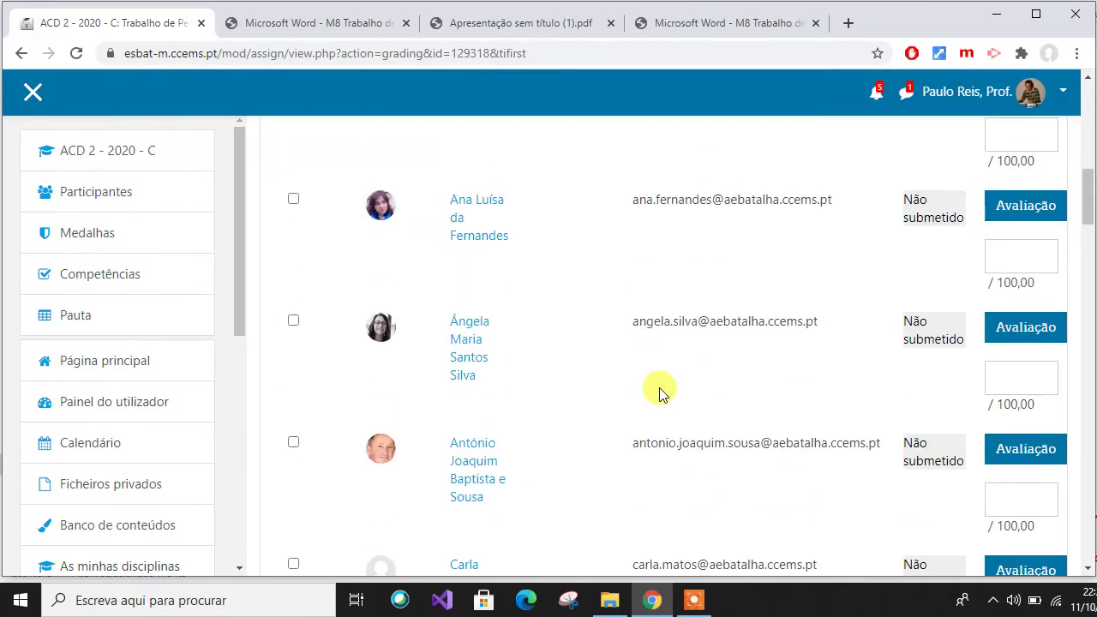
scroll(661, 392, up, 5)
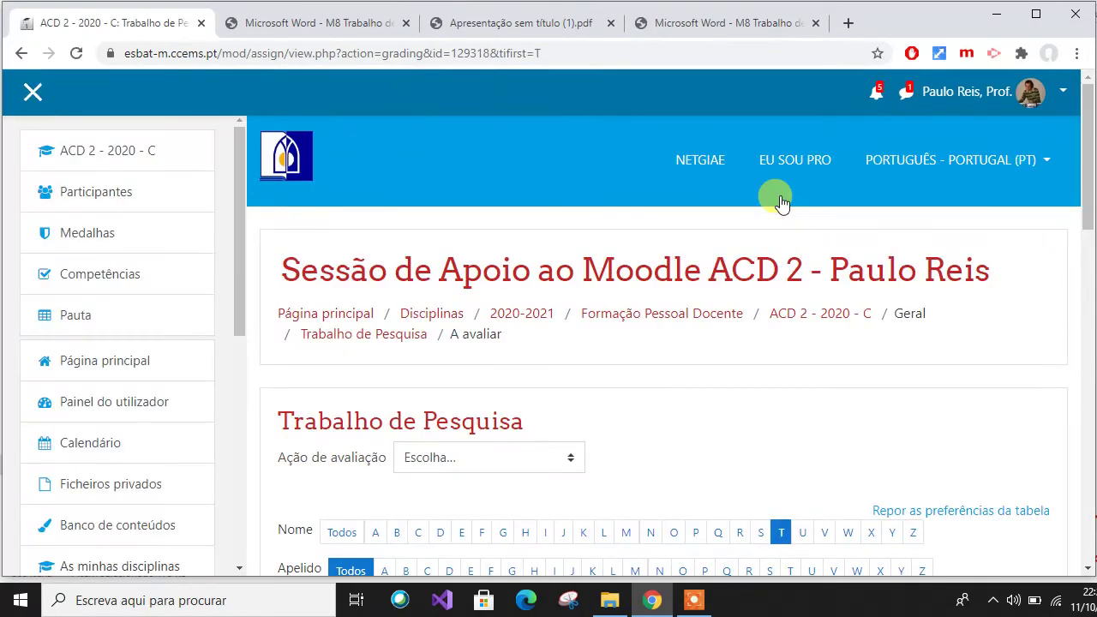
scroll(663, 362, down, 4)
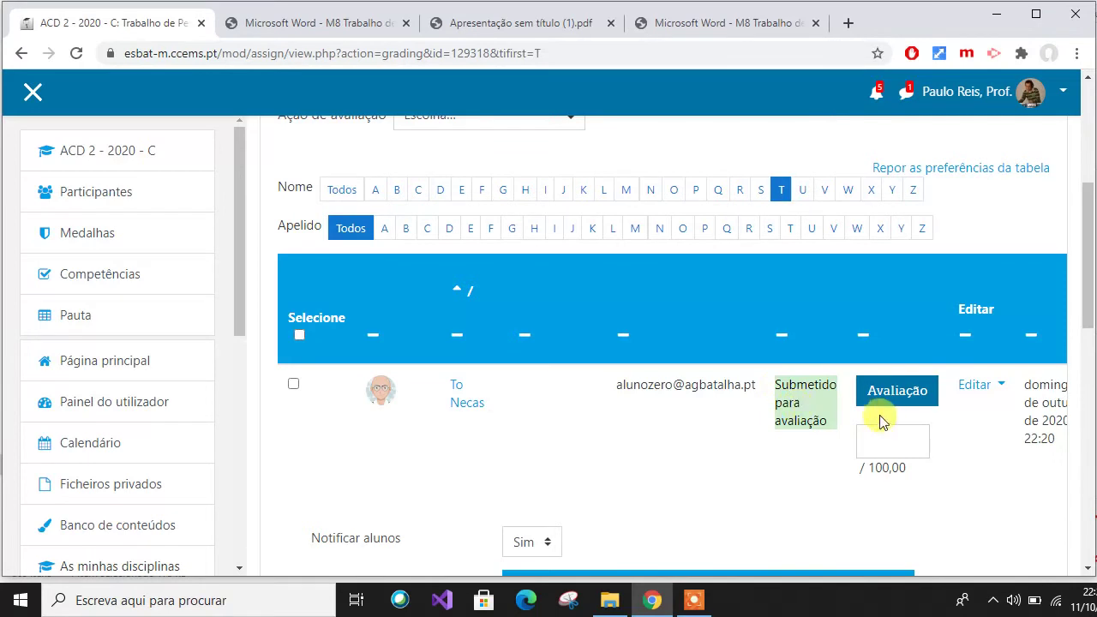
click(896, 391)
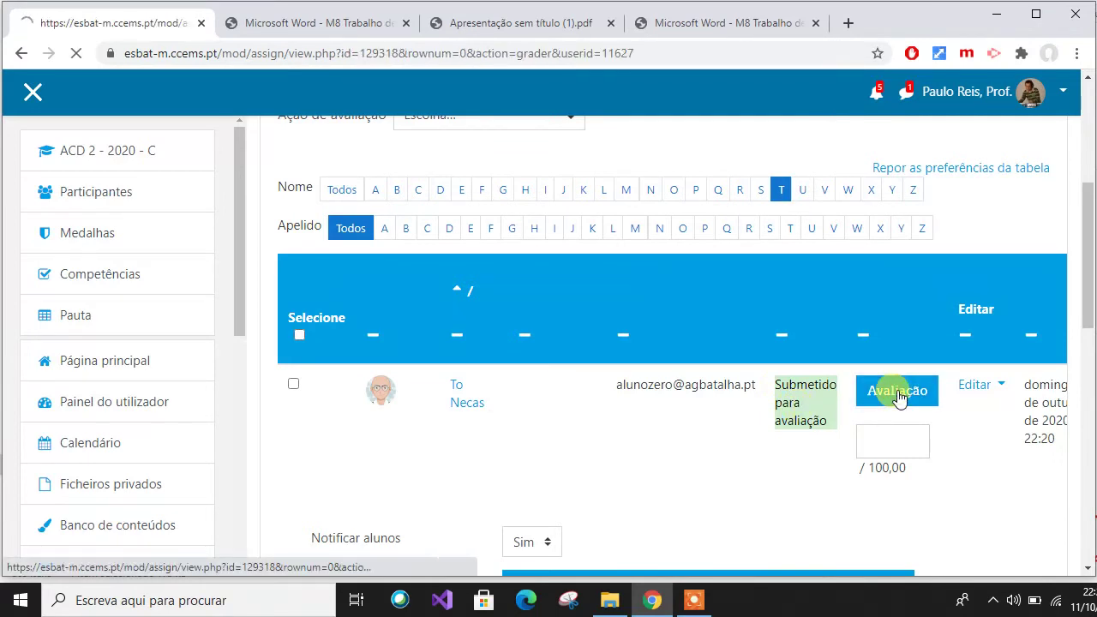